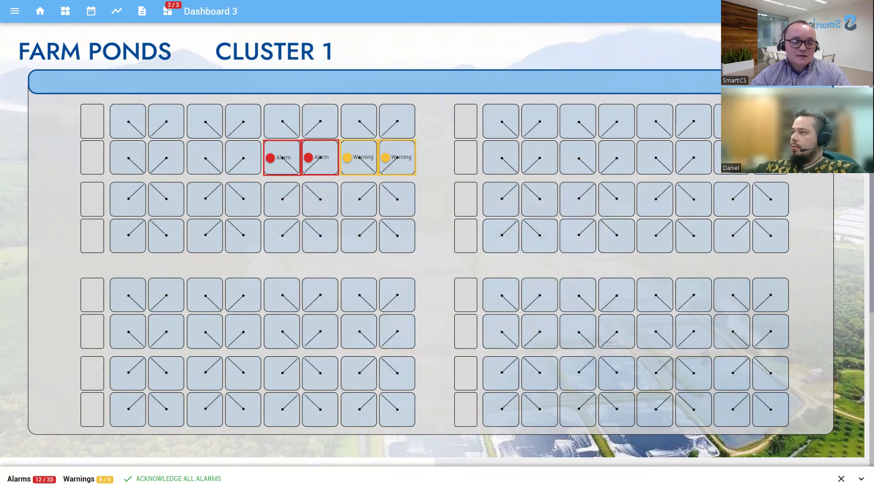
- Switch Dashboard 3 to edit mode and create a new popup with a free layout
{"action": "left_click", "coordinate": [541, 84]}
{"action": "left_click", "coordinate": [15, 12]}
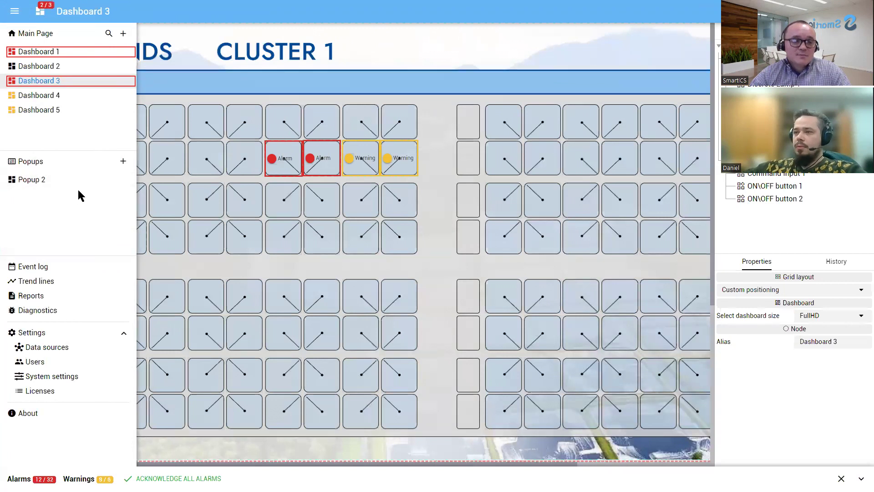
{"action": "left_click", "coordinate": [123, 163]}
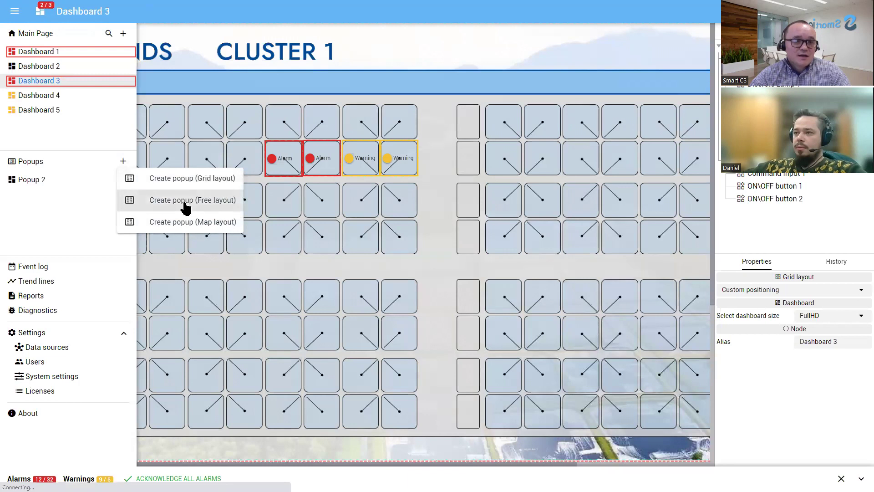
{"action": "left_click", "coordinate": [185, 200]}
{"action": "left_click", "coordinate": [14, 11]}
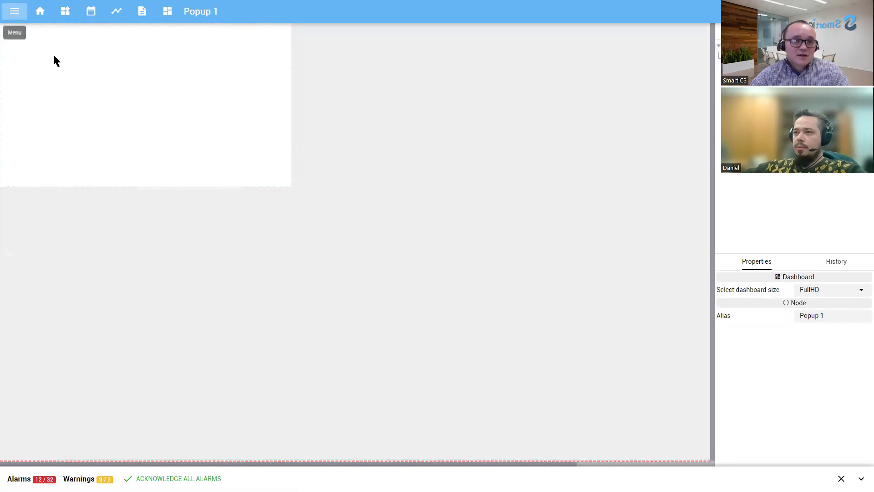
- Add an Analog Chip widget to the popup and place it near the layout's upper-left corner
{"action": "right_click", "coordinate": [47, 54]}
{"action": "mouse_move", "coordinate": [142, 69]}
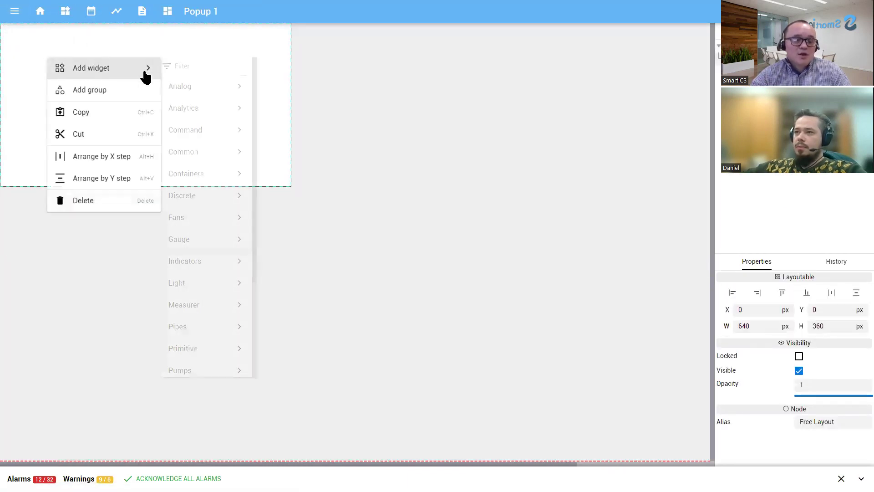
{"action": "mouse_move", "coordinate": [207, 91]}
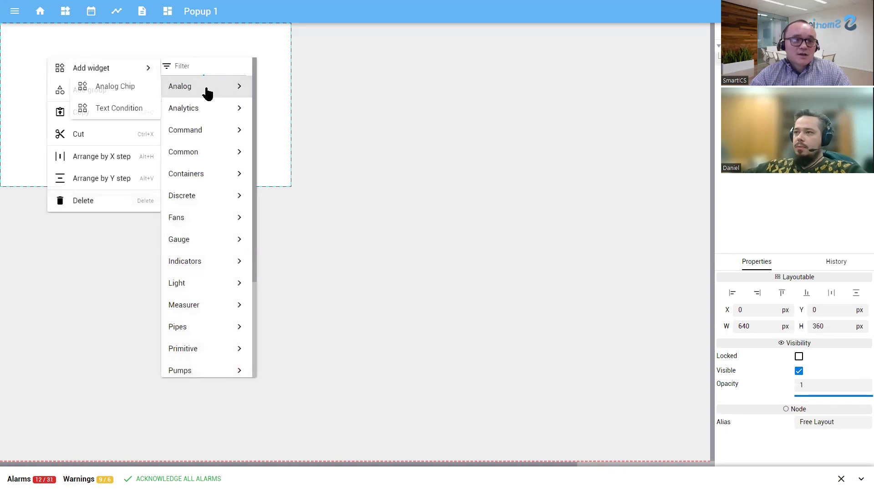
{"action": "left_click", "coordinate": [129, 86]}
{"action": "left_click_drag", "start_coordinate": [60, 61], "coordinate": [20, 43]}
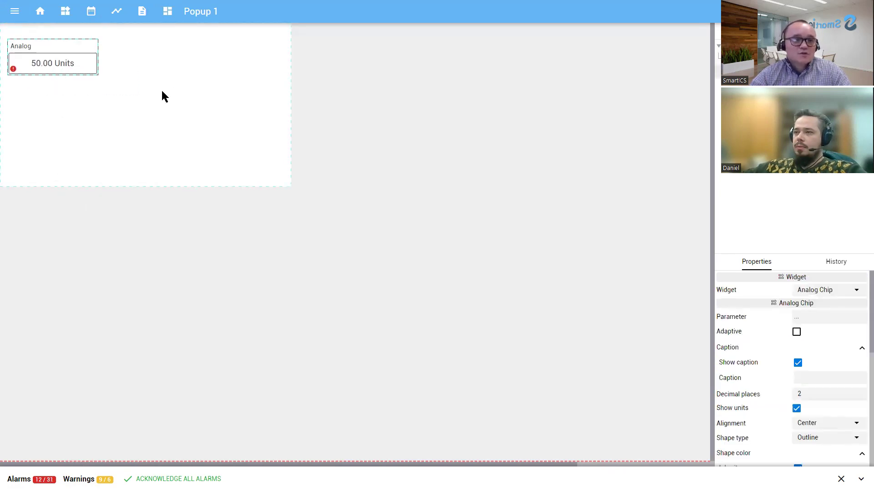
- Add an Image widget to the popup and place it at about X 482, Y 34 px
{"action": "right_click", "coordinate": [177, 75]}
{"action": "mouse_move", "coordinate": [248, 91]}
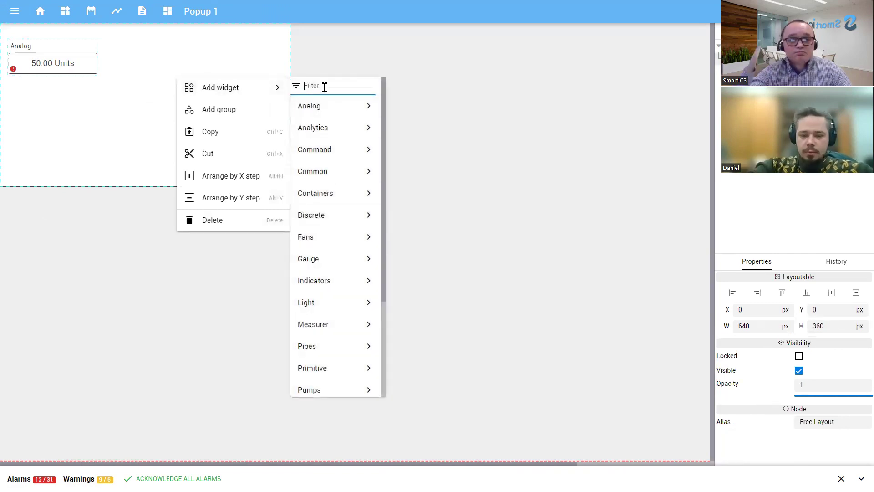
{"action": "type", "text": "Ima"}
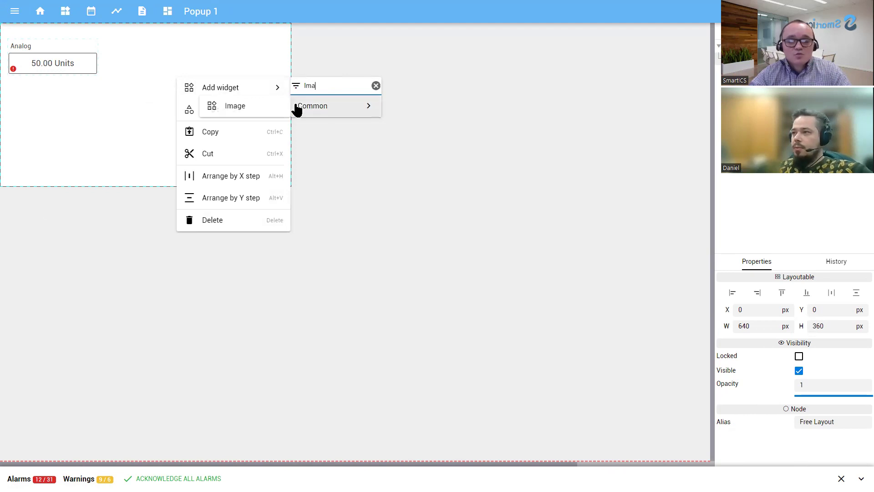
{"action": "left_click", "coordinate": [271, 107]}
{"action": "left_click_drag", "start_coordinate": [218, 88], "coordinate": [260, 50]}
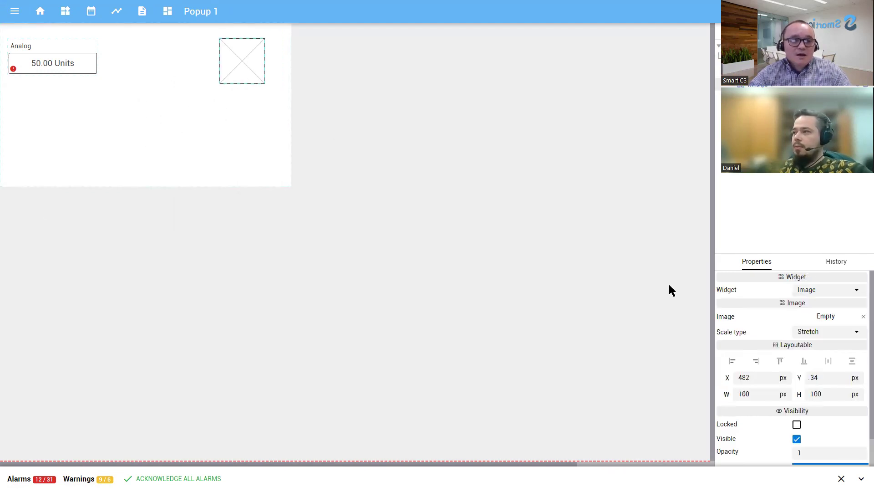
- Assign library image 4 to the Image widget and enlarge the widget to about 352 by 292 px
{"action": "left_click", "coordinate": [825, 317]}
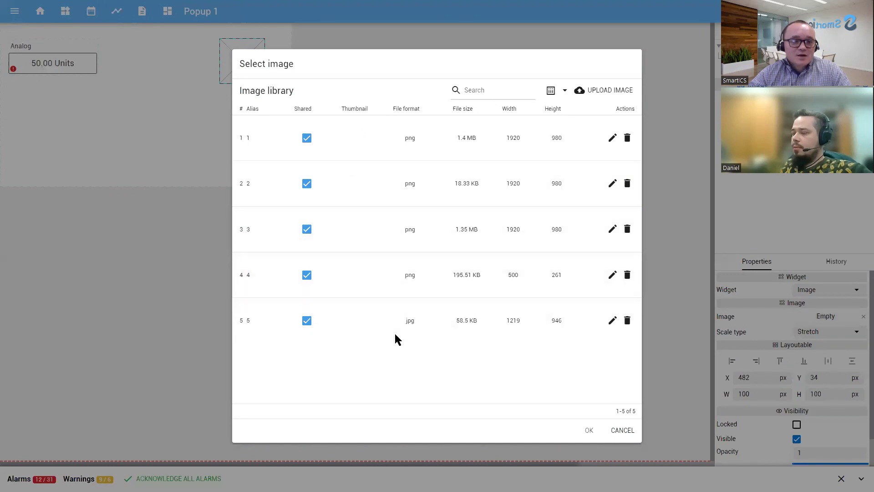
{"action": "left_click", "coordinate": [435, 282]}
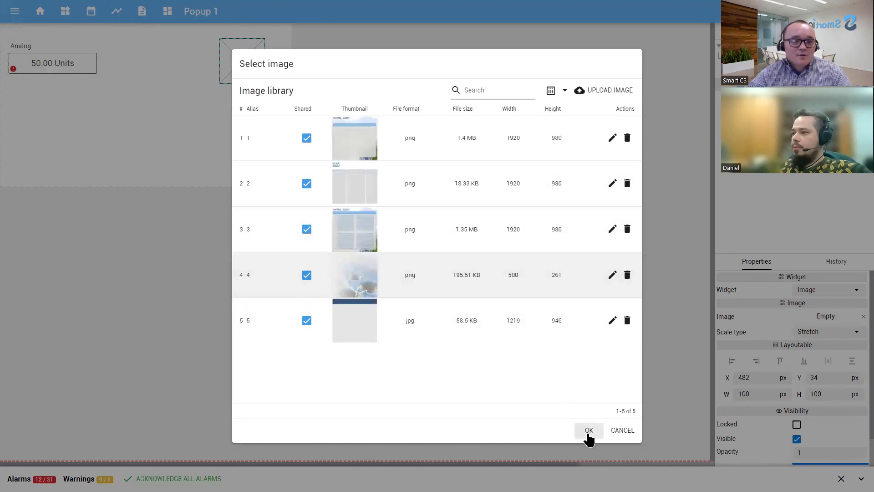
{"action": "left_click", "coordinate": [588, 433]}
{"action": "left_click_drag", "start_coordinate": [216, 83], "coordinate": [105, 168]}
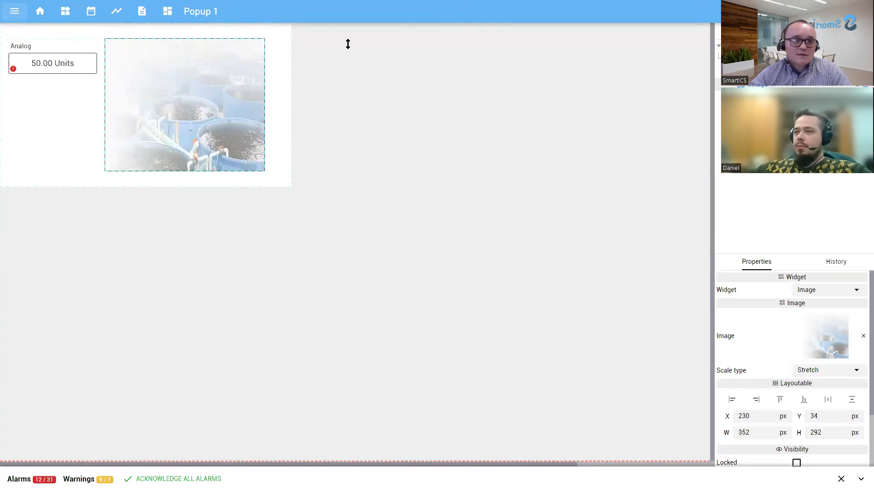
- Save the new popup and open Popup 2 in edit mode
{"action": "key", "text": "ctrl+s"}
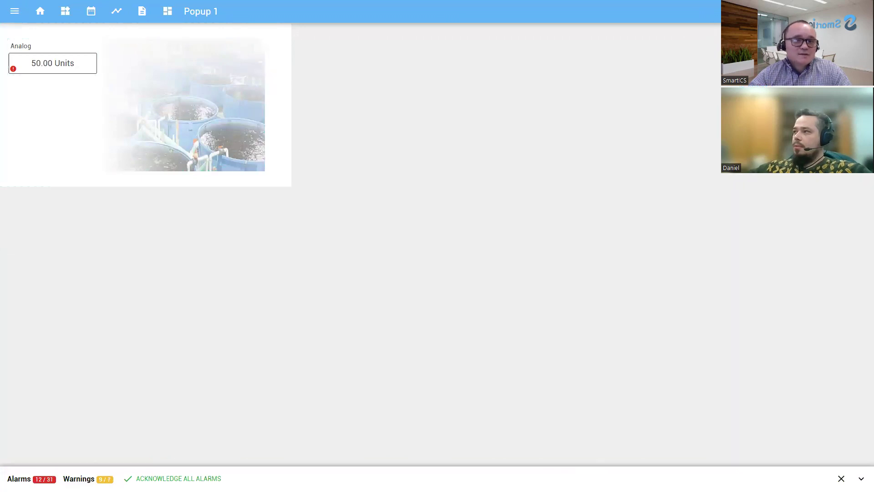
{"action": "left_click", "coordinate": [14, 12]}
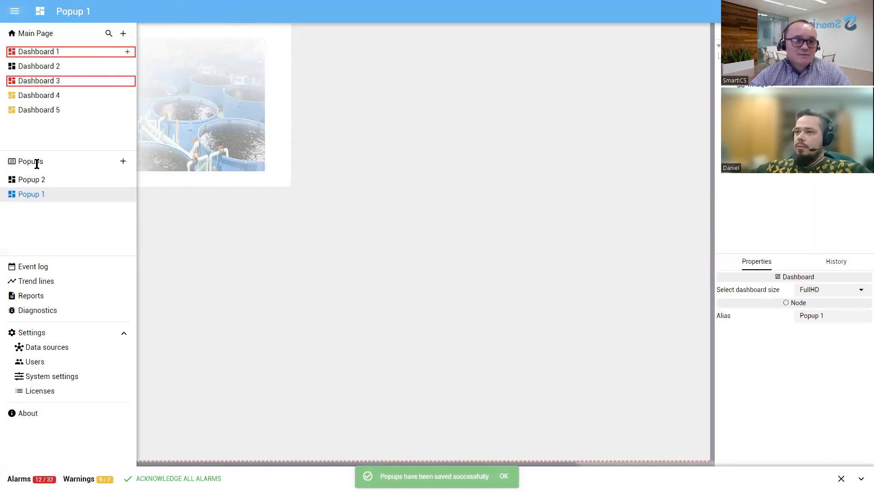
{"action": "left_click", "coordinate": [53, 181]}
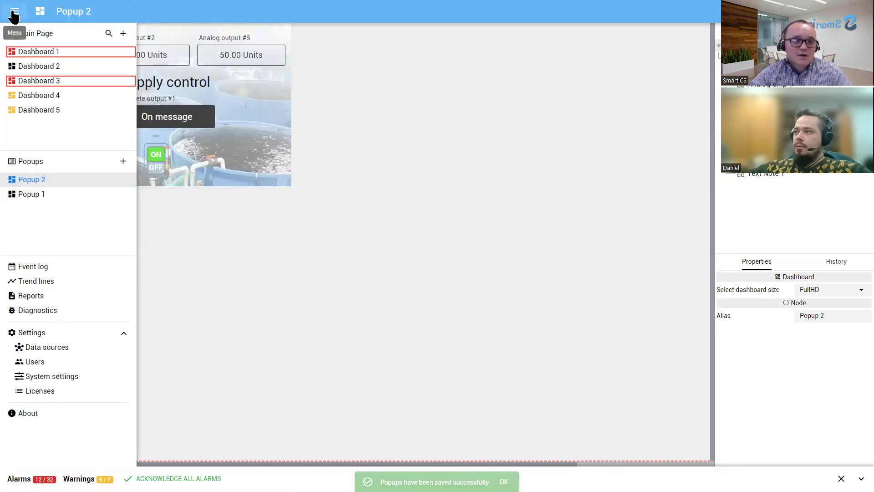
{"action": "left_click", "coordinate": [14, 12]}
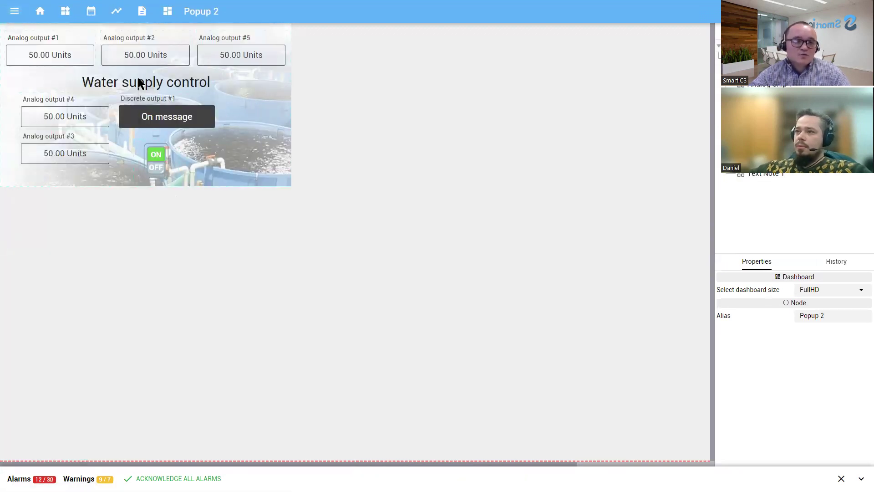
- Examine the widgets of the Water supply control popup and the parameter and device aliases of the Analog output #1 and #2 chips
{"action": "left_click", "coordinate": [64, 56]}
{"action": "left_click", "coordinate": [228, 50]}
{"action": "left_click", "coordinate": [90, 118]}
{"action": "left_click", "coordinate": [93, 153]}
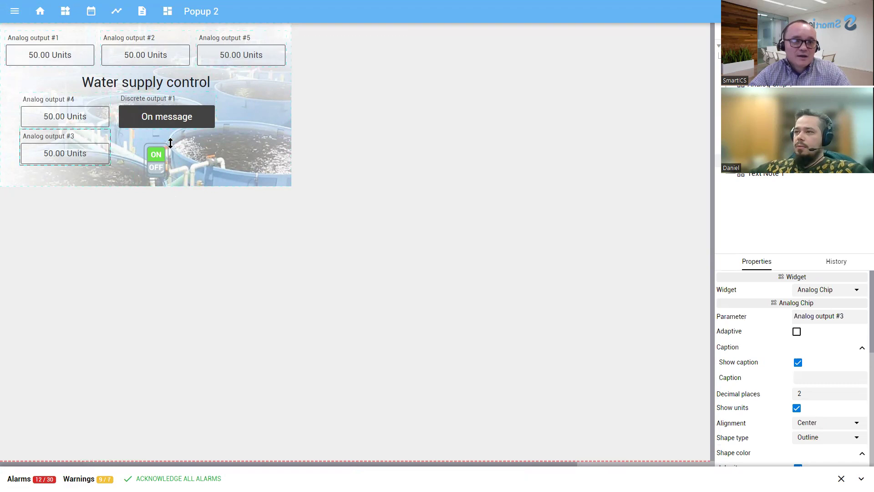
{"action": "left_click", "coordinate": [160, 156]}
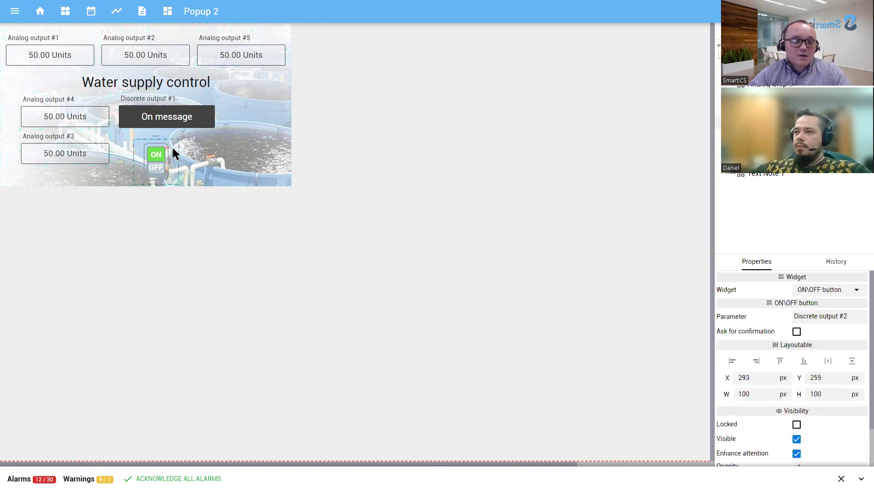
{"action": "left_click", "coordinate": [78, 51]}
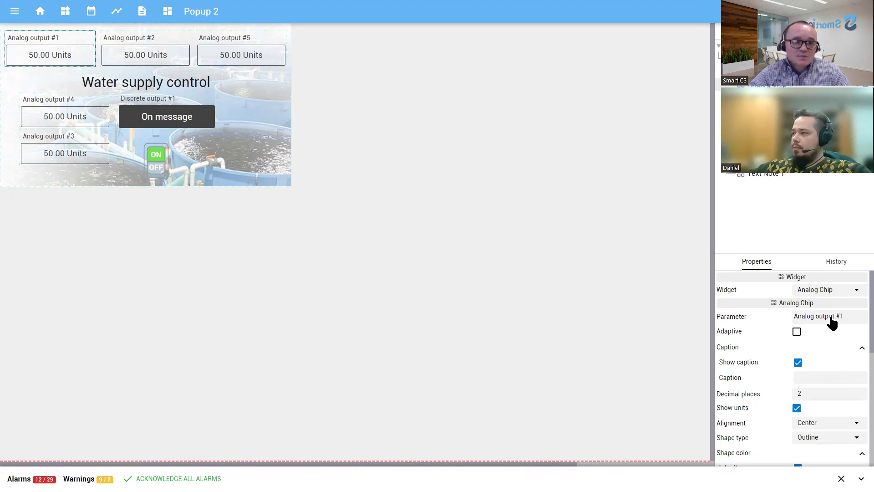
{"action": "mouse_move", "coordinate": [830, 322]}
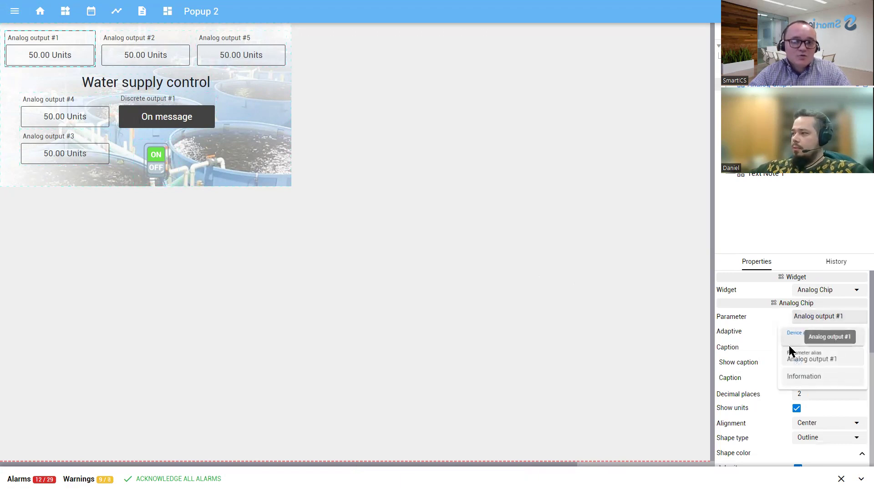
{"action": "left_click_drag", "start_coordinate": [841, 359], "coordinate": [778, 358]}
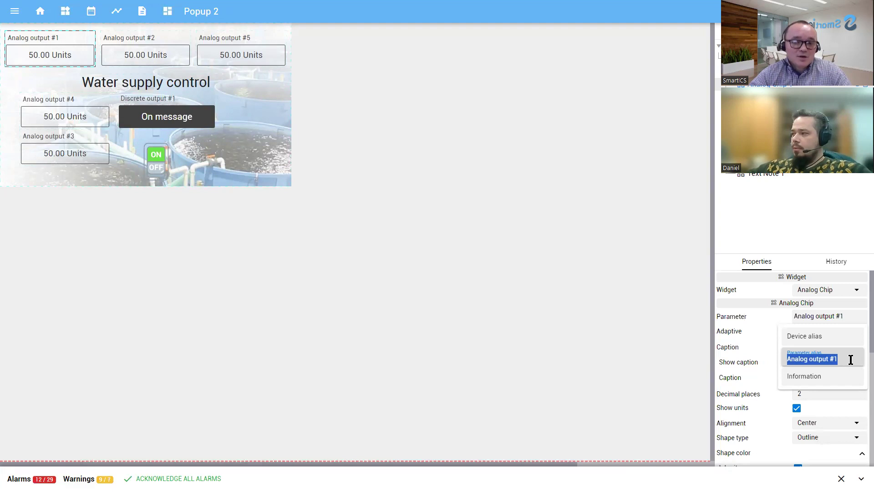
{"action": "left_click", "coordinate": [160, 50]}
{"action": "mouse_move", "coordinate": [846, 332]}
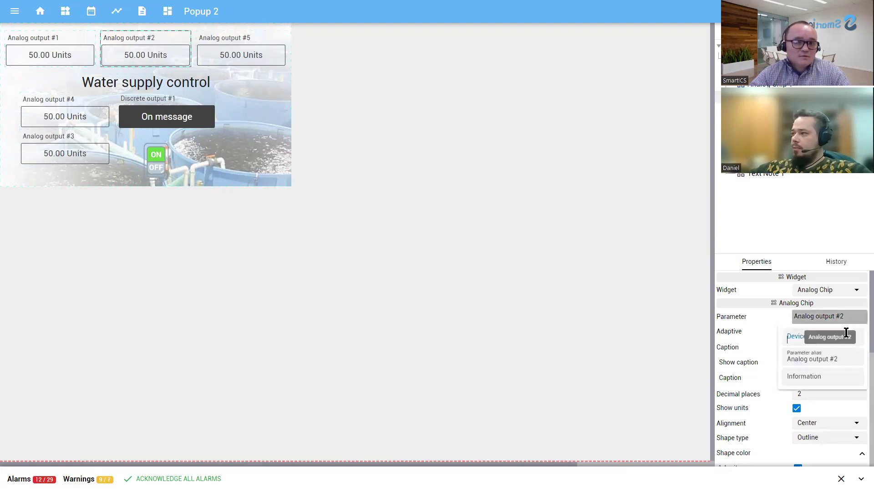
{"action": "left_click", "coordinate": [595, 300]}
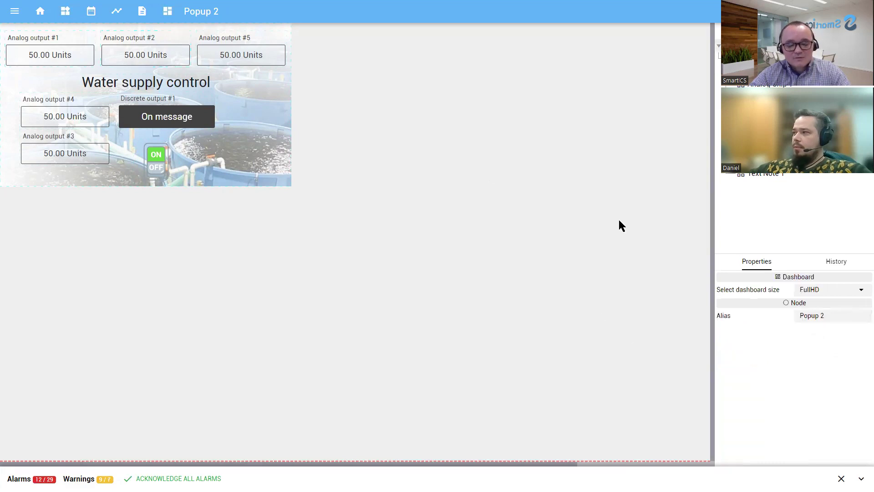
- Leave the popup editor and open Dashboard 3 in edit mode
{"action": "left_click", "coordinate": [860, 11]}
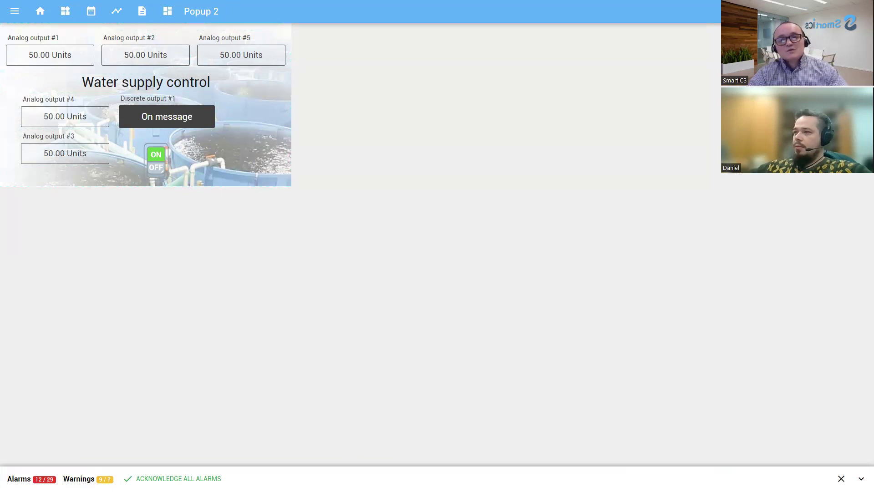
{"action": "left_click", "coordinate": [15, 11]}
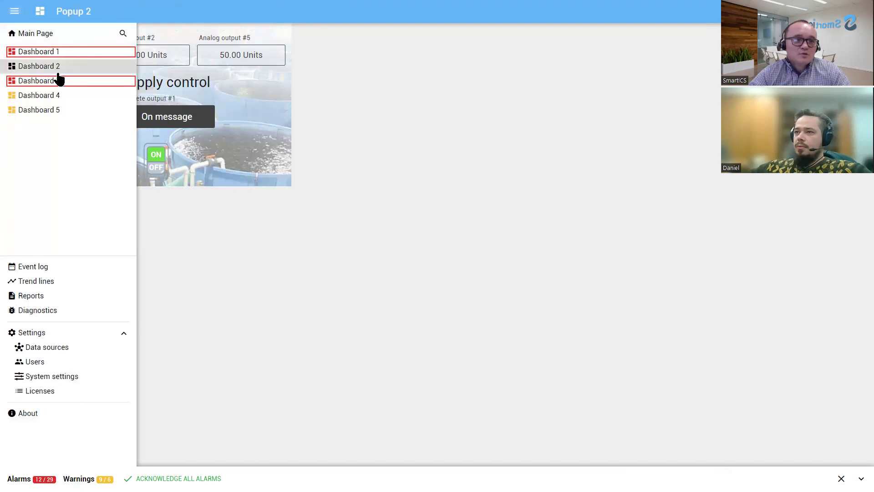
{"action": "left_click", "coordinate": [59, 82]}
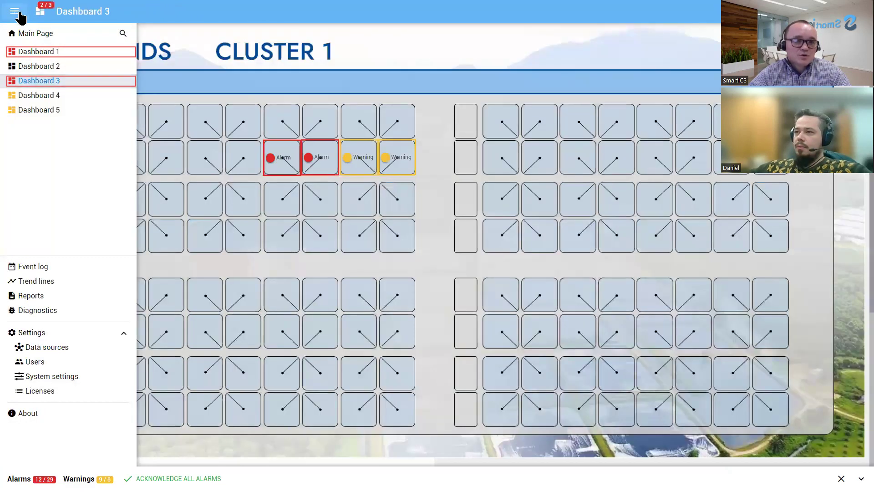
{"action": "left_click", "coordinate": [15, 11]}
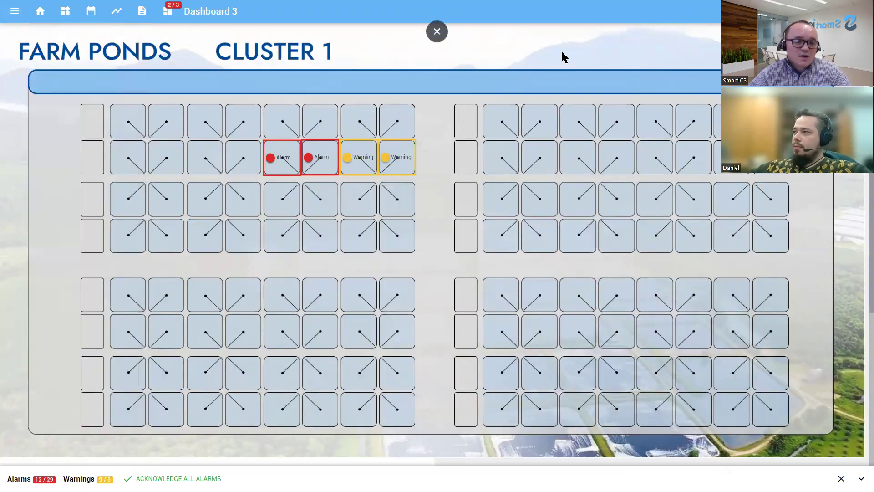
{"action": "key", "text": "Escape"}
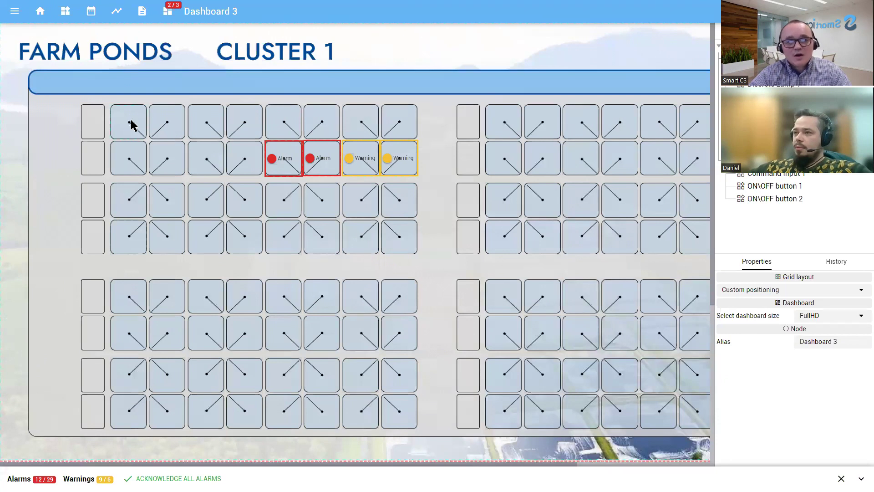
- Check the link type options of the first pond's Link Button in the top row and select Popup 2 as its popup
{"action": "left_click", "coordinate": [131, 122]}
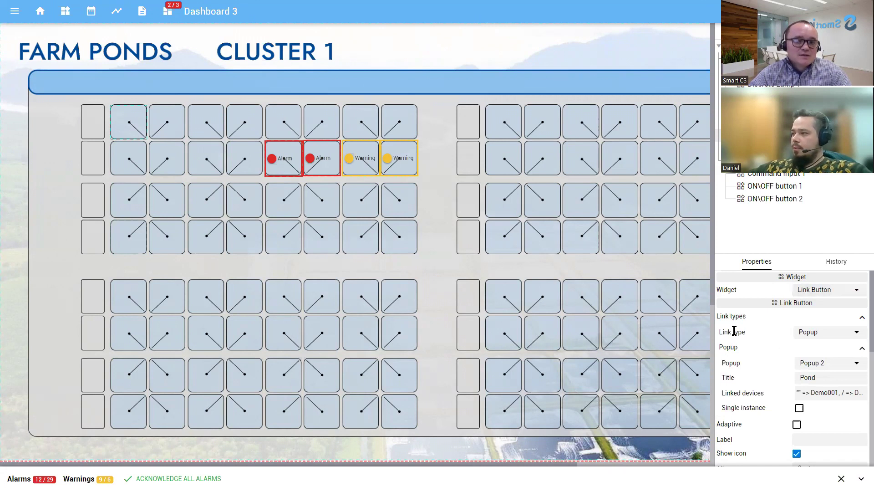
{"action": "left_click", "coordinate": [842, 336]}
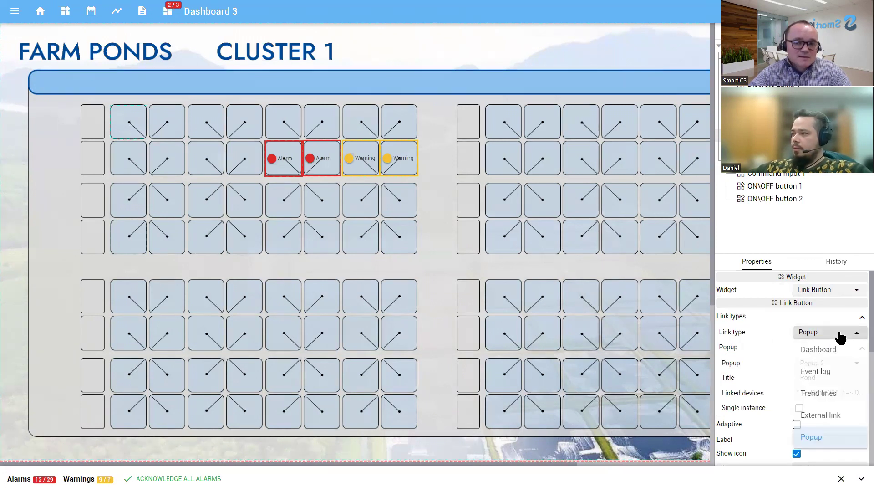
{"action": "left_click", "coordinate": [789, 360]}
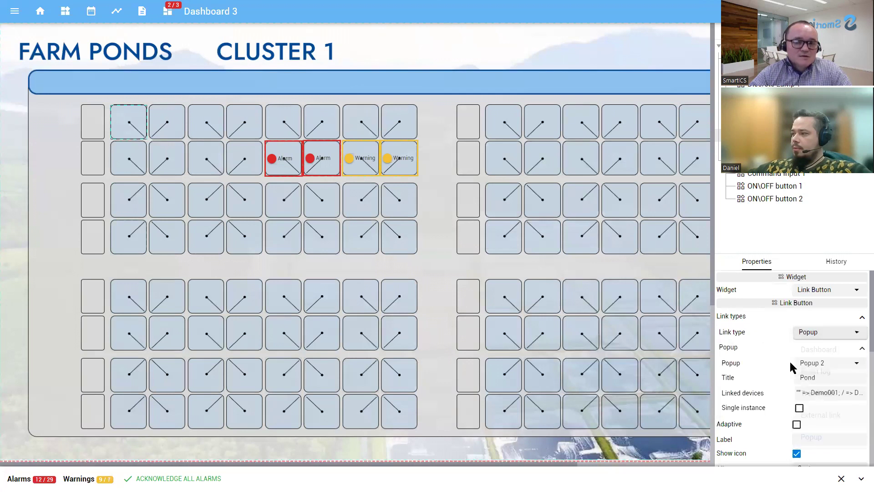
{"action": "left_click", "coordinate": [858, 369]}
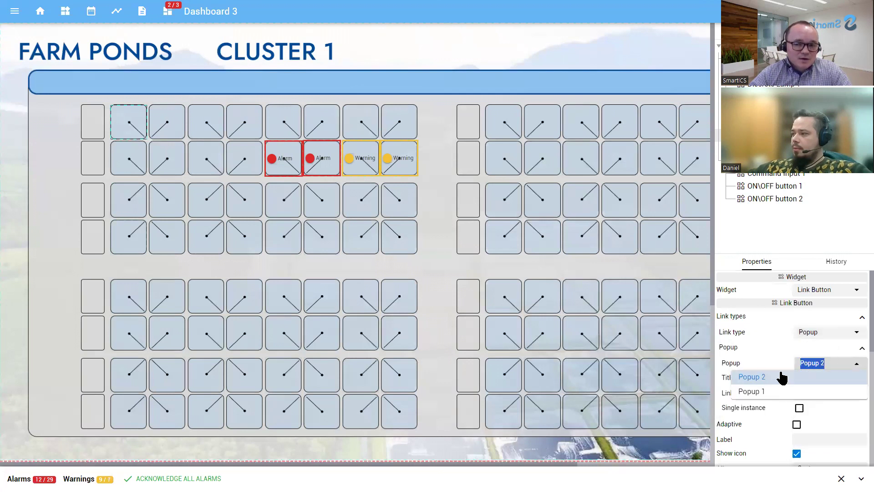
{"action": "left_click", "coordinate": [754, 378]}
- Link the first pond's popup to device Demo001 and apply the device link
{"action": "left_click", "coordinate": [822, 397]}
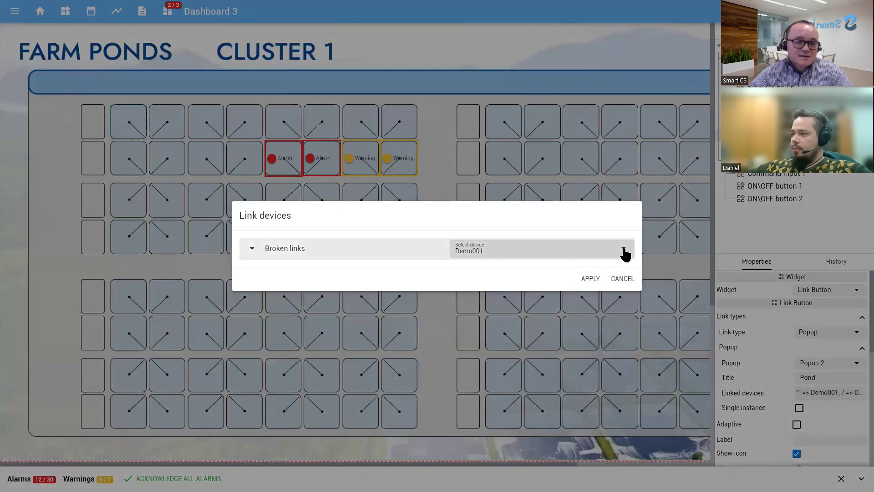
{"action": "left_click", "coordinate": [625, 255]}
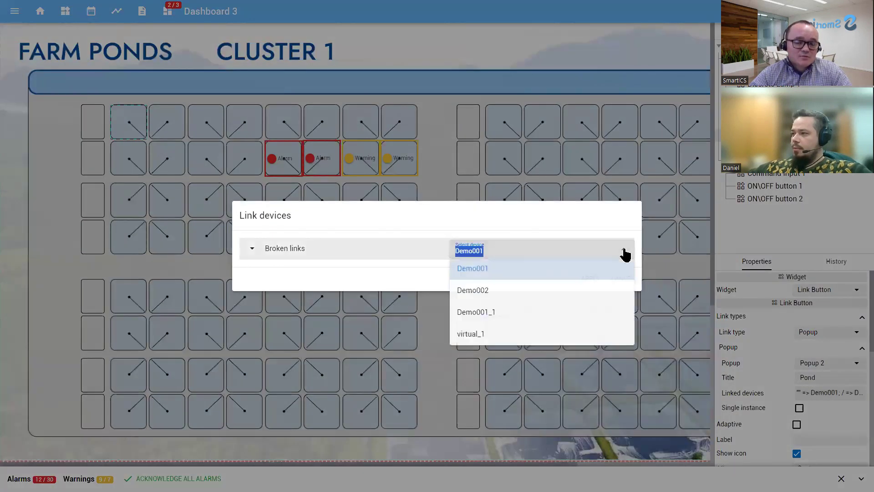
{"action": "left_click", "coordinate": [493, 274]}
{"action": "left_click", "coordinate": [592, 279]}
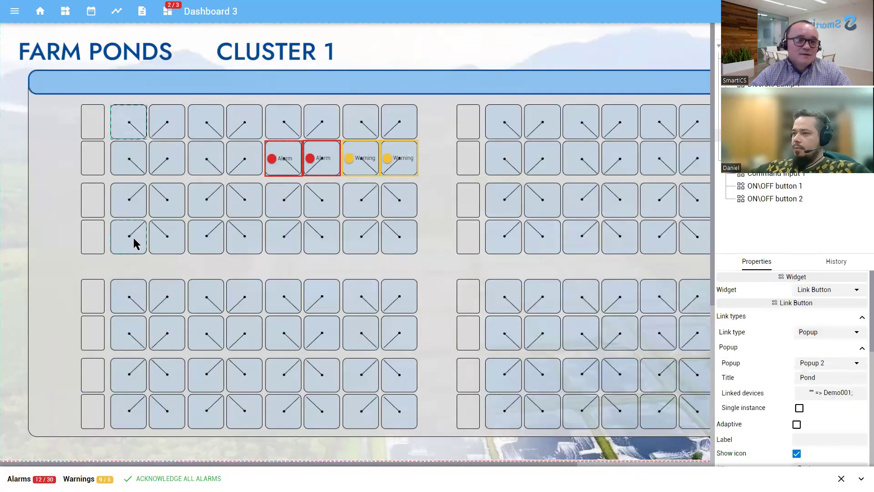
- Link the popup of the first pond in the fourth row to device Demo001_1 only, and save the dashboard
{"action": "left_click", "coordinate": [133, 237]}
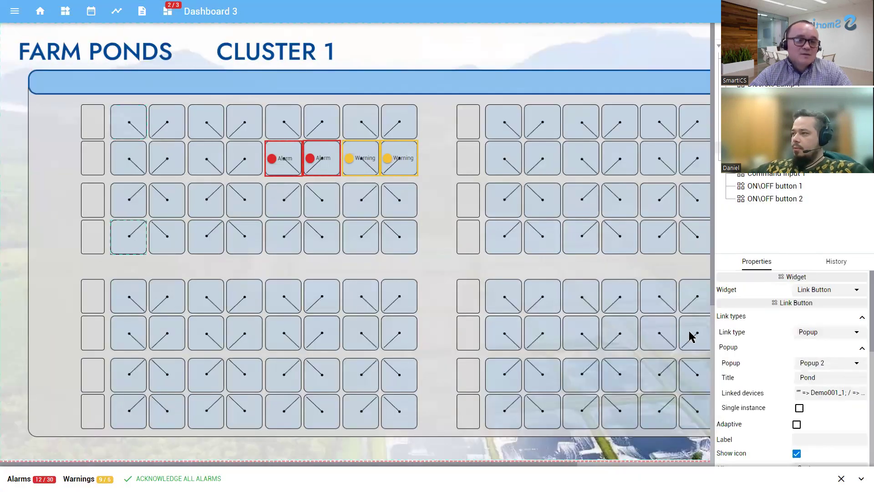
{"action": "left_click", "coordinate": [840, 392]}
{"action": "left_click", "coordinate": [624, 249]}
{"action": "left_click", "coordinate": [501, 308]}
{"action": "left_click", "coordinate": [592, 279]}
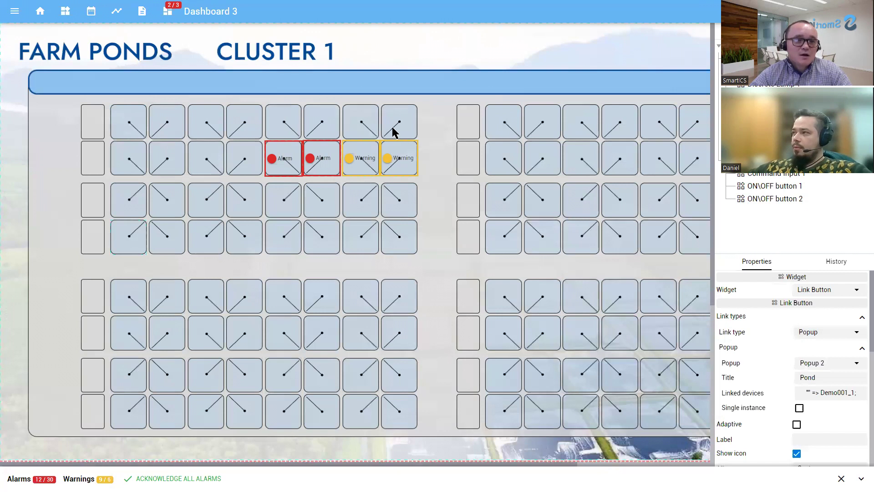
{"action": "key", "text": "ctrl+s"}
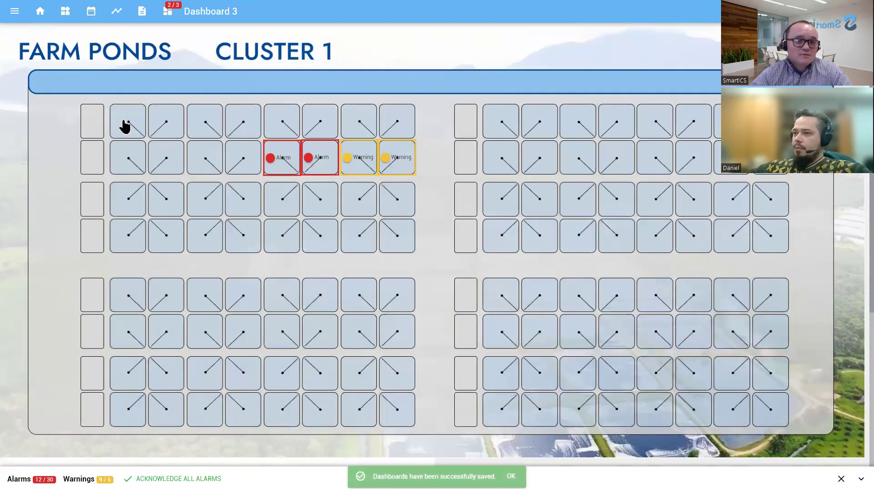
- Open the popups of the two linked ponds side by side and check which device each PH meters value comes from
{"action": "left_click", "coordinate": [125, 126]}
{"action": "left_click_drag", "start_coordinate": [170, 143], "coordinate": [461, 168]}
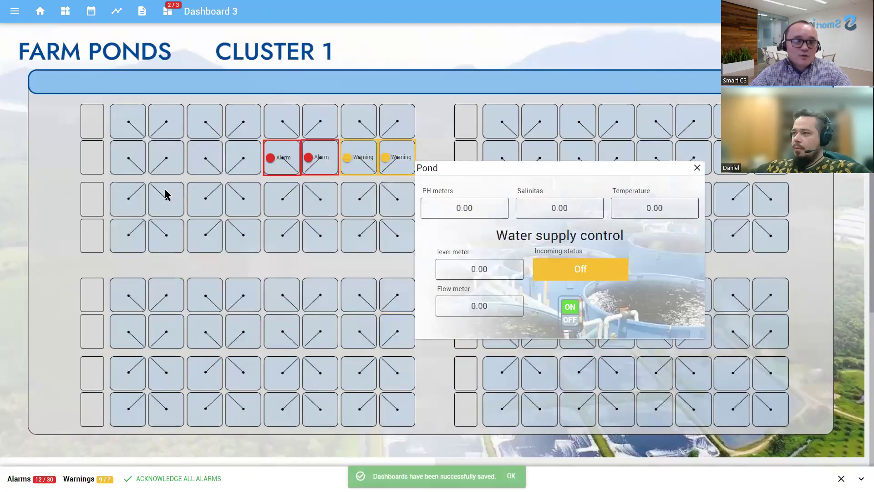
{"action": "left_click", "coordinate": [187, 240]}
{"action": "left_click_drag", "start_coordinate": [259, 255], "coordinate": [267, 166]}
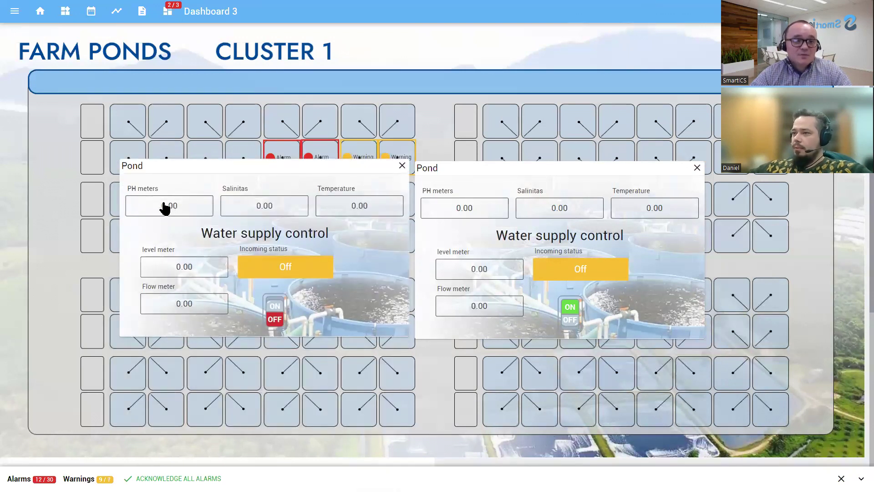
{"action": "mouse_move", "coordinate": [165, 209]}
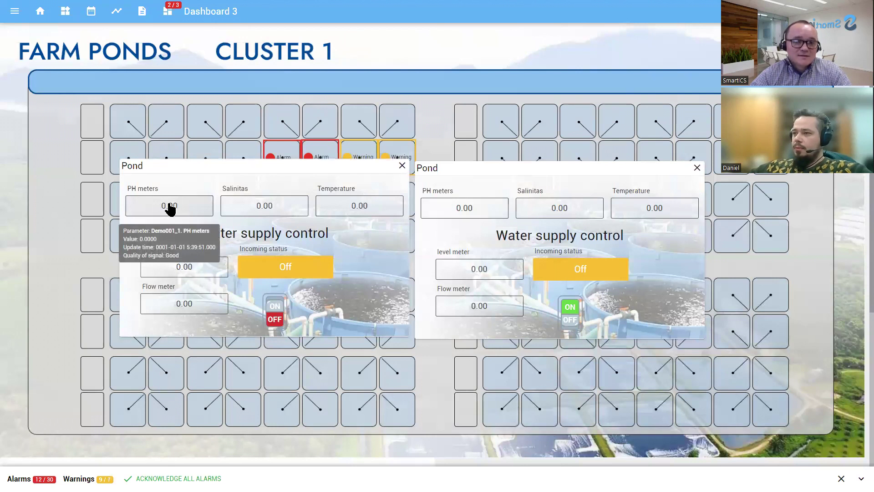
{"action": "mouse_move", "coordinate": [470, 213]}
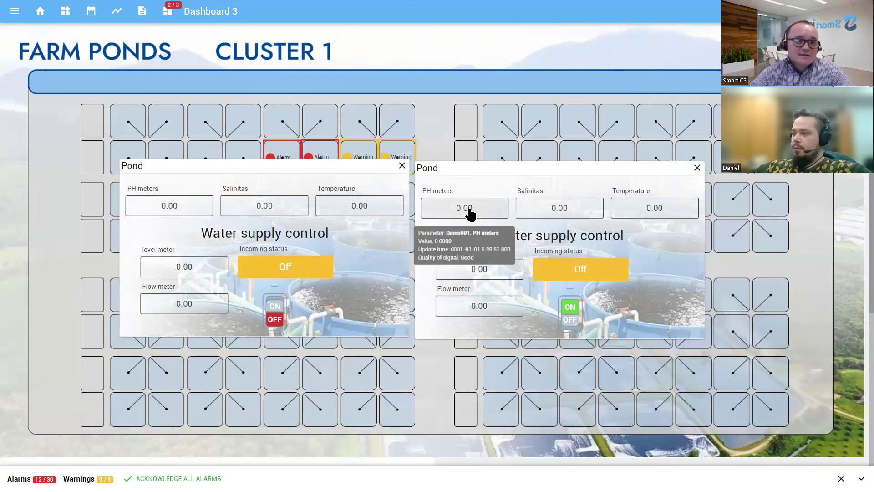
- Test the valve control switch in both pond popups by toggling each one and back, and close the popups
{"action": "left_click", "coordinate": [279, 313]}
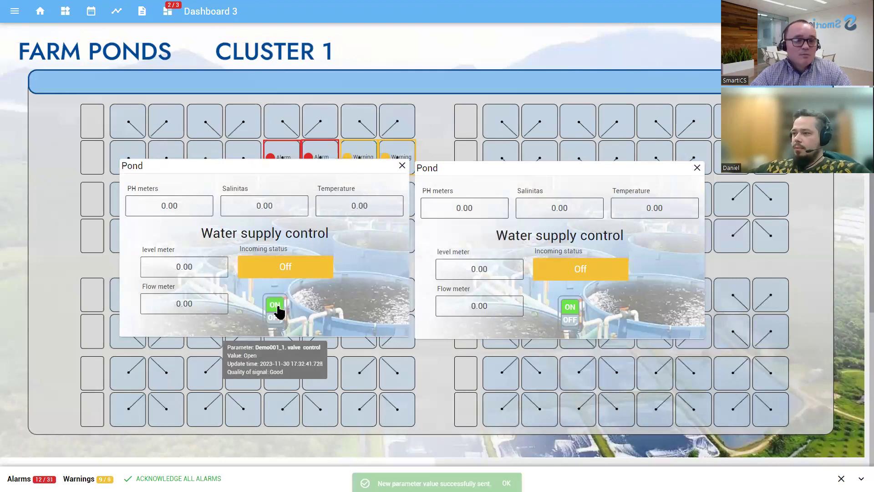
{"action": "left_click", "coordinate": [279, 313]}
{"action": "mouse_move", "coordinate": [575, 316]}
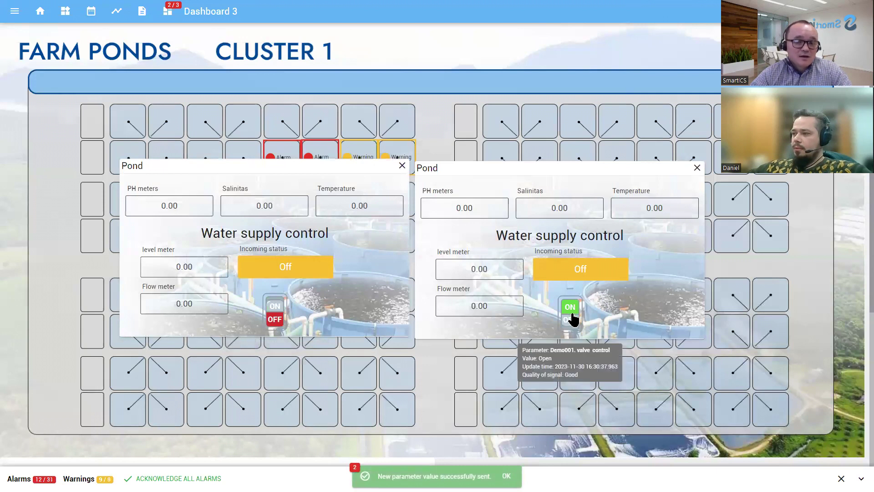
{"action": "left_click", "coordinate": [574, 317]}
{"action": "left_click", "coordinate": [572, 318]}
{"action": "left_click", "coordinate": [698, 168]}
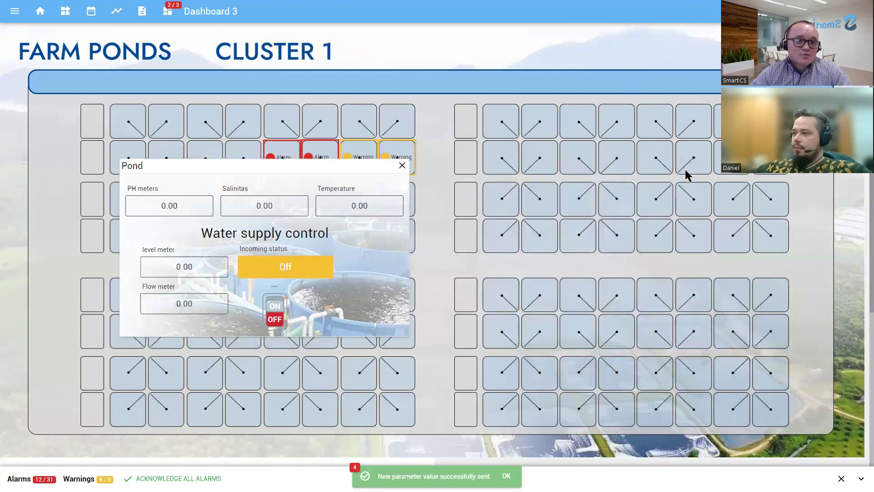
{"action": "left_click", "coordinate": [403, 166]}
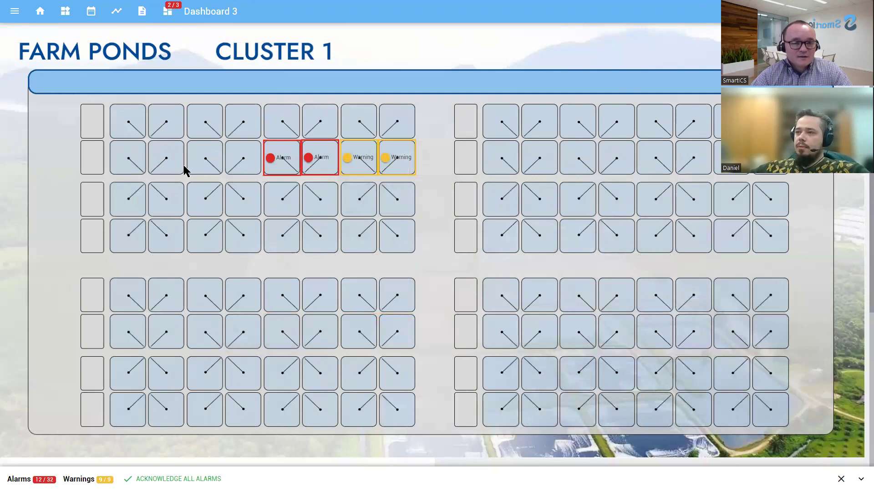
- Open Dashboard 4 in edit mode
{"action": "left_click", "coordinate": [72, 12]}
{"action": "left_click", "coordinate": [107, 71]}
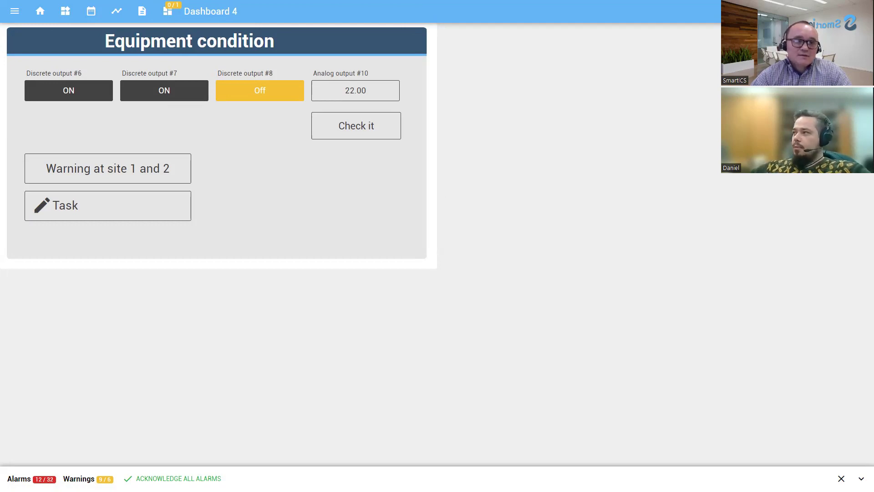
{"action": "left_click", "coordinate": [835, 11]}
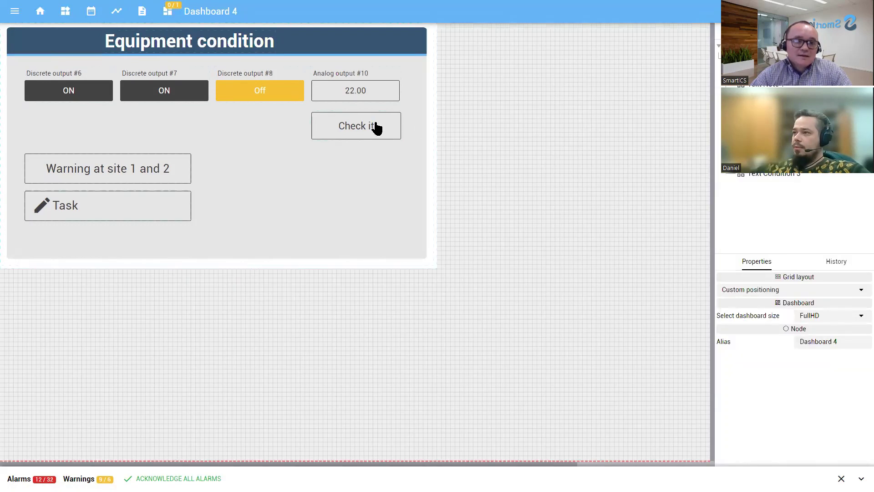
- Examine the value conditions and their texts in the Text Condition widget below Analog output #10
{"action": "left_click", "coordinate": [380, 128]}
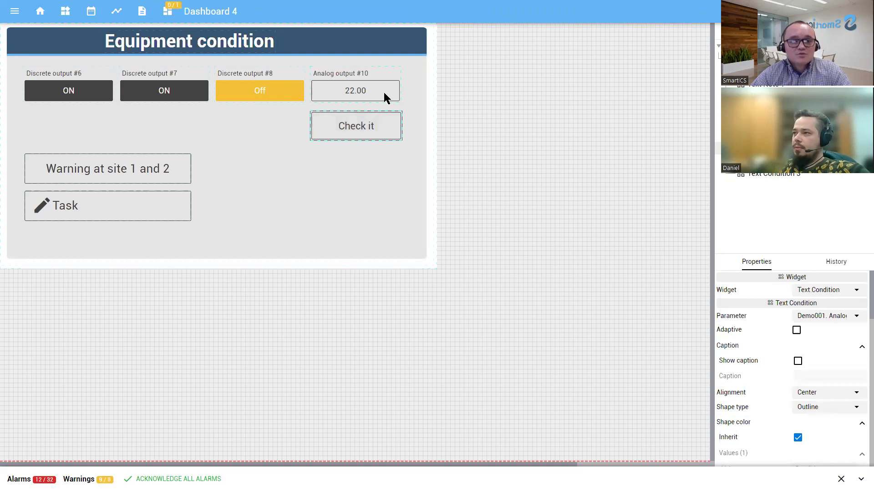
{"action": "scroll", "coordinate": [793, 364], "scroll_direction": "down", "scroll_amount": 5}
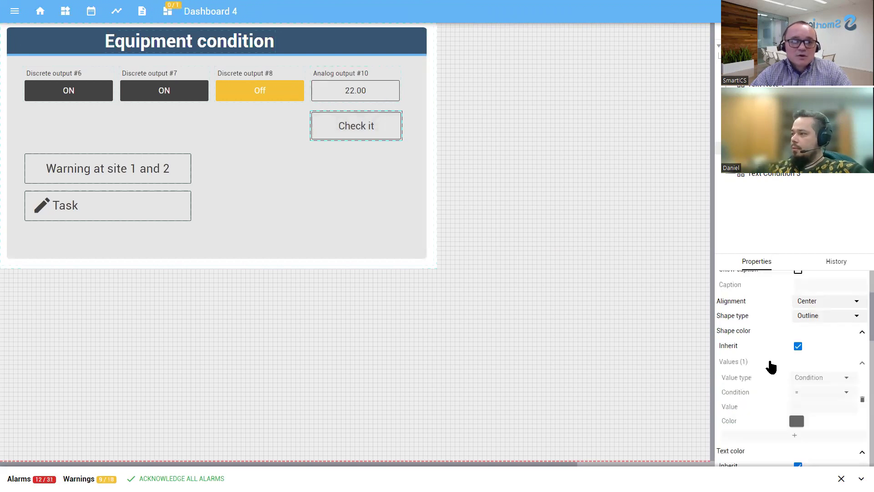
{"action": "scroll", "coordinate": [770, 361], "scroll_direction": "down", "scroll_amount": 4}
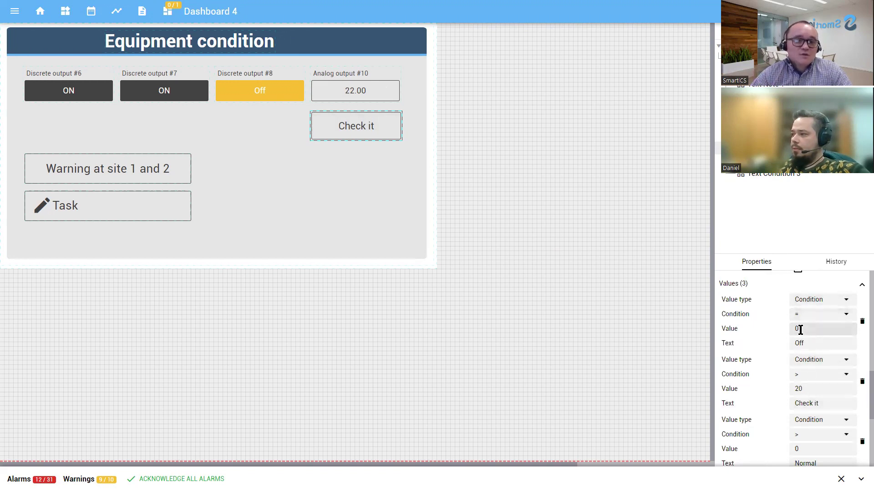
{"action": "left_click_drag", "start_coordinate": [816, 327], "coordinate": [791, 343]}
{"action": "scroll", "coordinate": [737, 335], "scroll_direction": "down", "scroll_amount": 1}
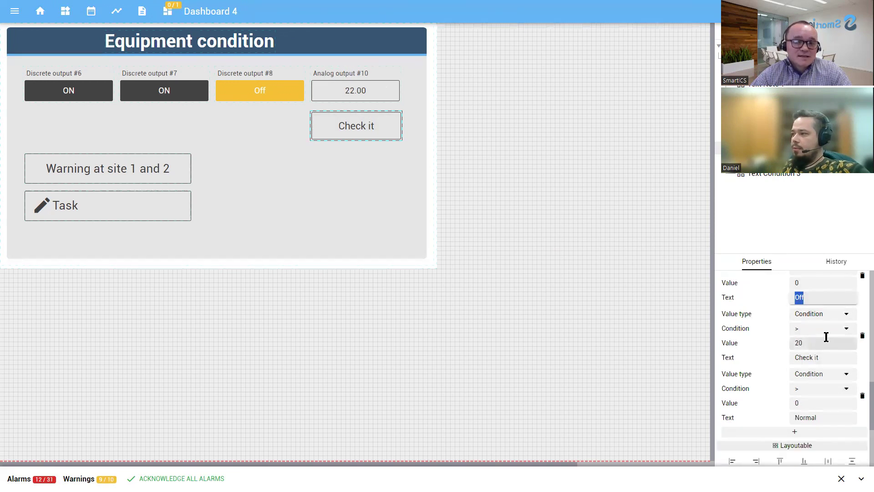
{"action": "left_click_drag", "start_coordinate": [810, 343], "coordinate": [778, 360]}
{"action": "left_click_drag", "start_coordinate": [805, 401], "coordinate": [767, 411]}
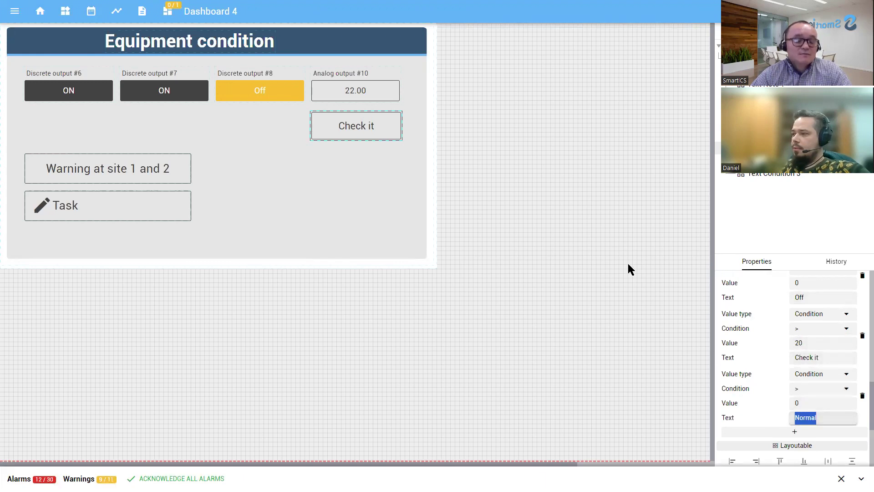
{"action": "left_click", "coordinate": [825, 357]}
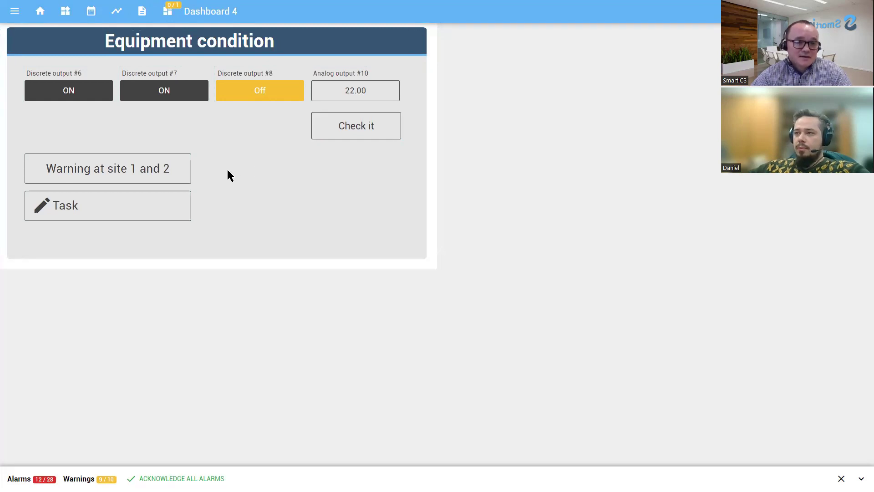
- Change the Task note on the Equipment condition dashboard to "Check the equipment!"
{"action": "mouse_move", "coordinate": [162, 179]}
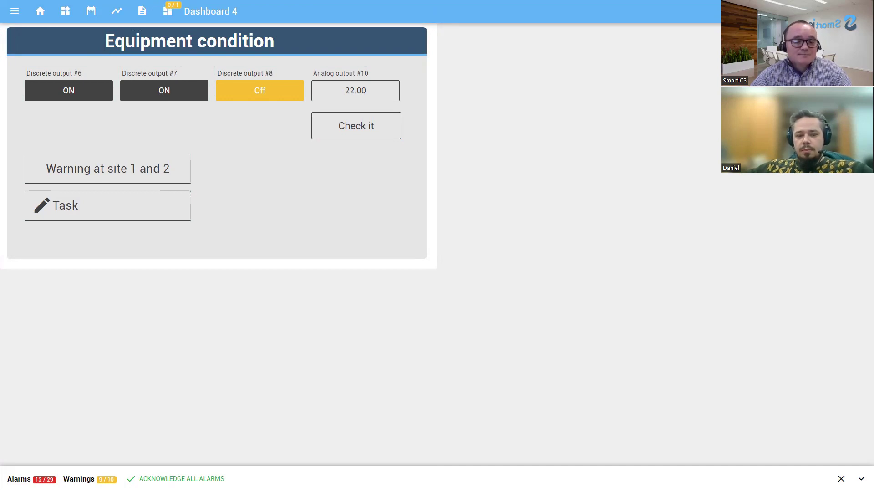
{"action": "left_click", "coordinate": [113, 209]}
{"action": "type", "text": "Check the equipment"}
{"action": "left_click", "coordinate": [523, 301]}
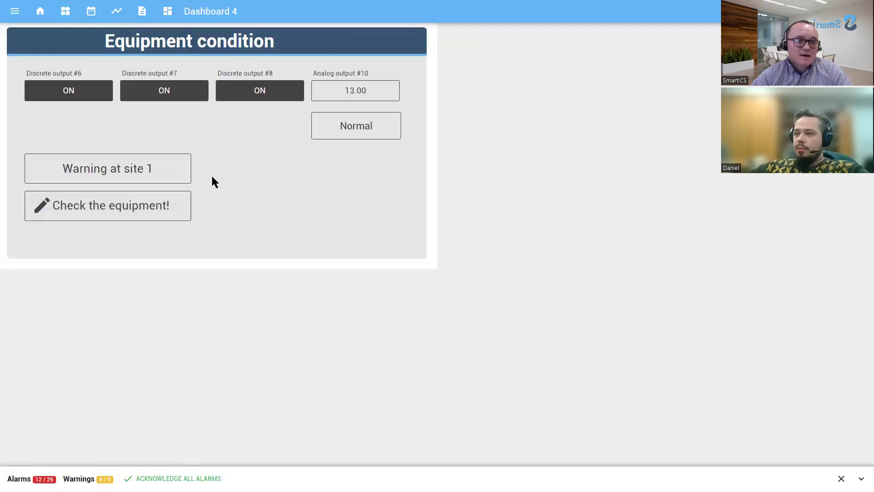
{"action": "mouse_move", "coordinate": [133, 172]}
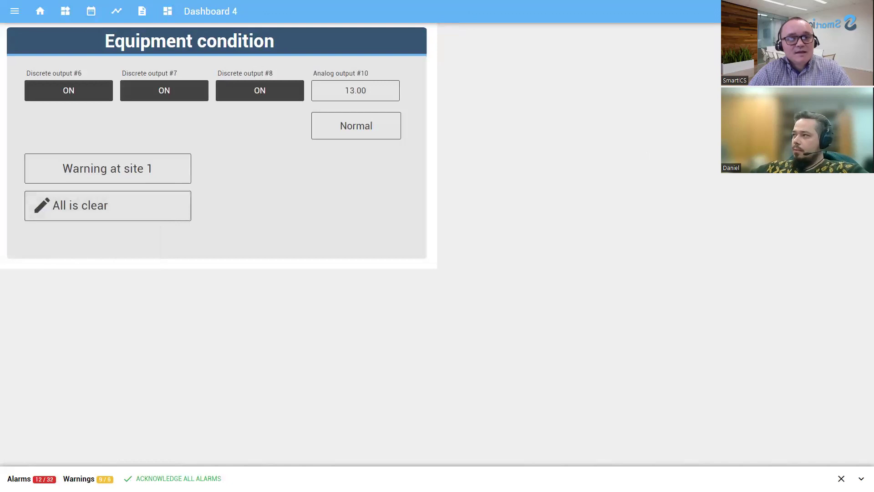
- Add a second template to the SNMP Client data source and check its Add parameter form without adding a parameter
{"action": "key", "text": "alt+Left"}
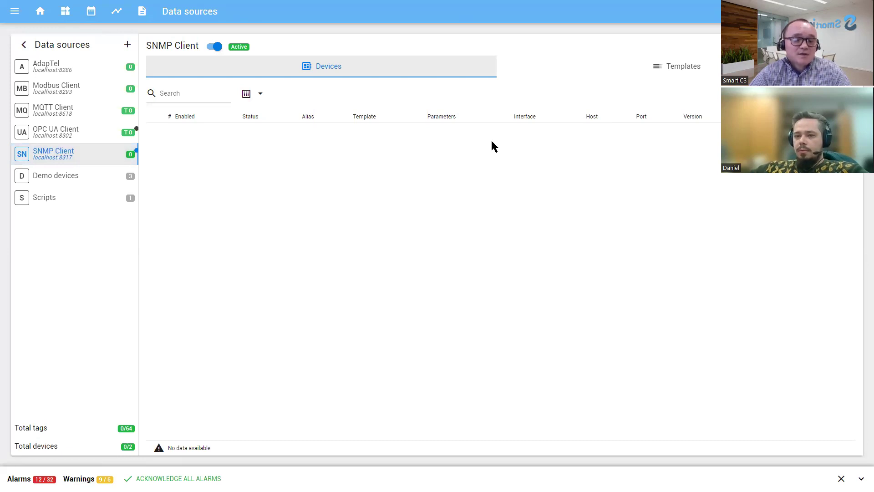
{"action": "left_click", "coordinate": [591, 72]}
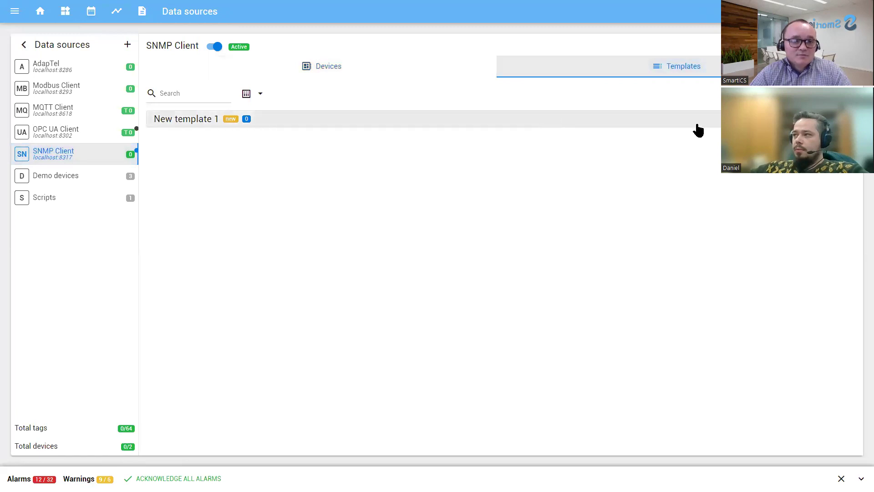
{"action": "left_click", "coordinate": [852, 93]}
{"action": "left_click", "coordinate": [523, 281]}
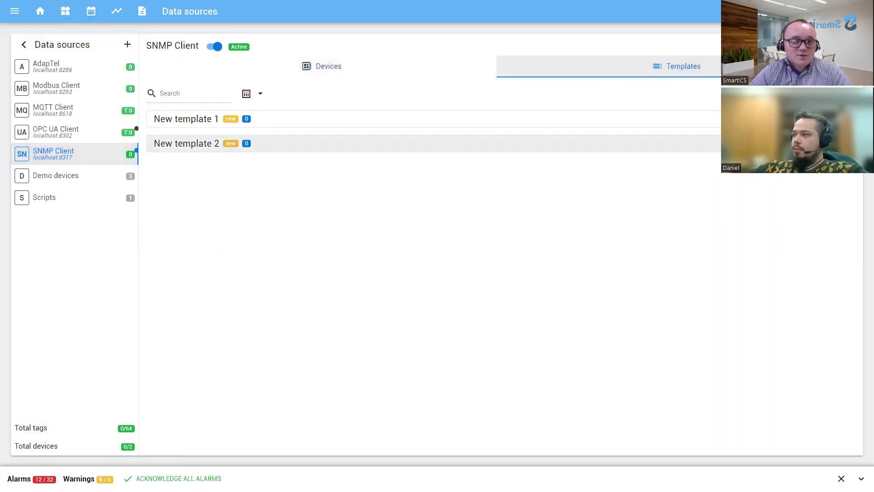
{"action": "left_click", "coordinate": [847, 143]}
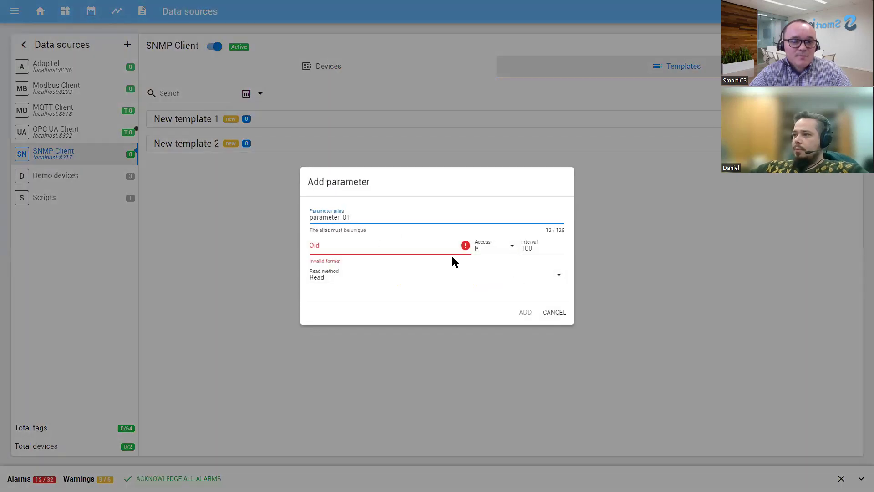
{"action": "left_click", "coordinate": [552, 312]}
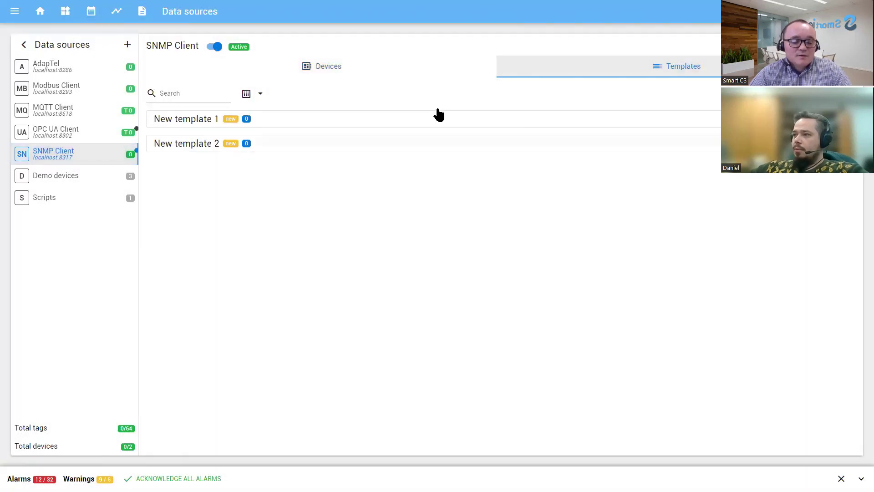
- Start a new SNMP Client device that uses New template 2 and set its version to V3
{"action": "left_click", "coordinate": [432, 70]}
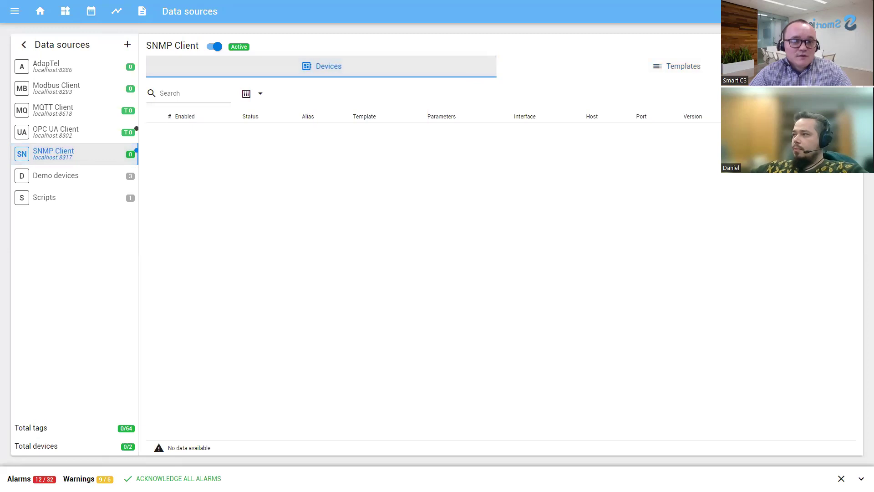
{"action": "left_click", "coordinate": [847, 93]}
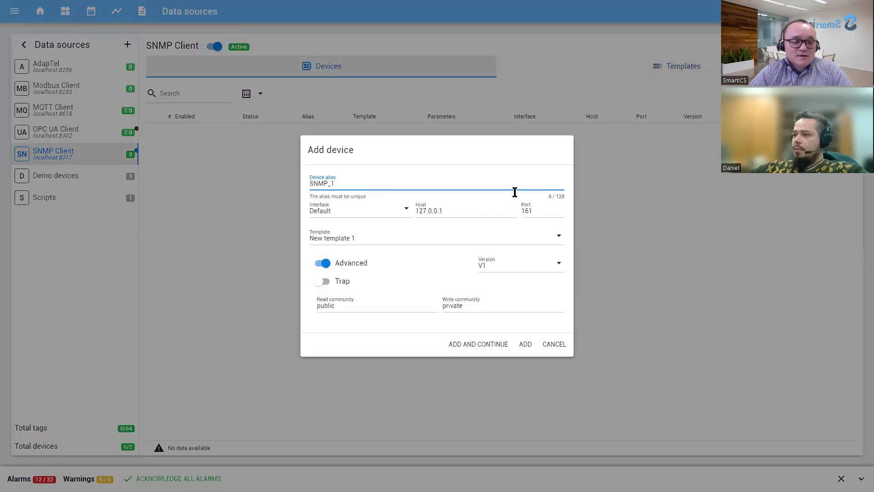
{"action": "left_click", "coordinate": [412, 240]}
{"action": "left_click", "coordinate": [372, 278]}
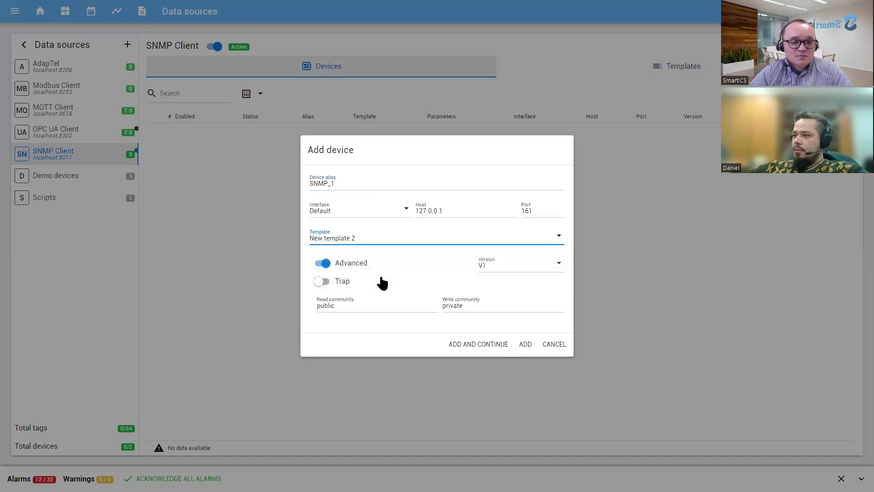
{"action": "left_click", "coordinate": [544, 272]}
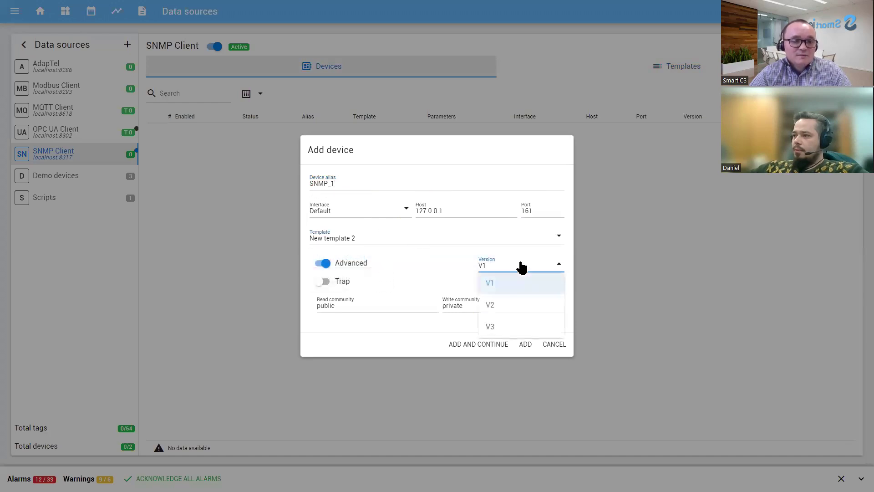
{"action": "left_click", "coordinate": [505, 306]}
{"action": "left_click", "coordinate": [509, 270]}
{"action": "left_click", "coordinate": [512, 327]}
- Enable Trap for the SNMP device, complete its remaining V3 details and add the device
{"action": "left_click", "coordinate": [329, 286]}
{"action": "left_click", "coordinate": [355, 305]}
{"action": "type", "text": "1"}
{"action": "left_click", "coordinate": [455, 304]}
{"action": "left_click", "coordinate": [525, 344]}
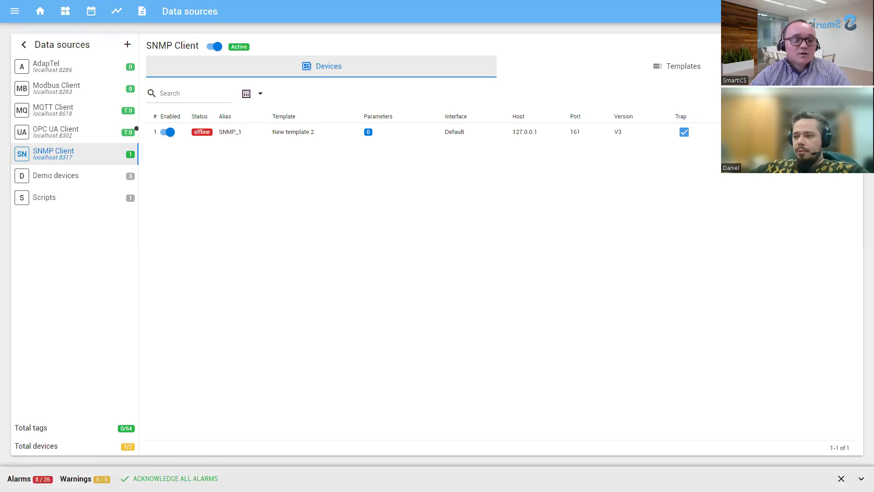
- Expand and enlarge the alarms and warnings list and review its entries
{"action": "left_click", "coordinate": [353, 478]}
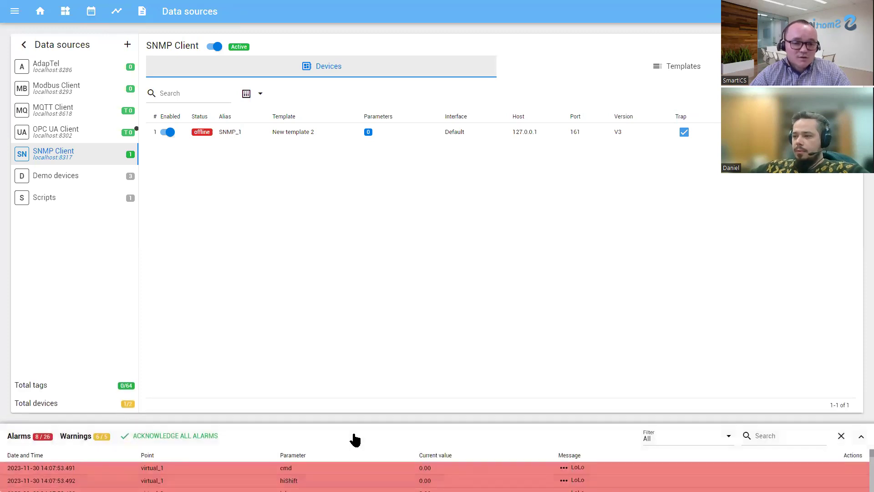
{"action": "left_click_drag", "start_coordinate": [349, 421], "coordinate": [348, 282]}
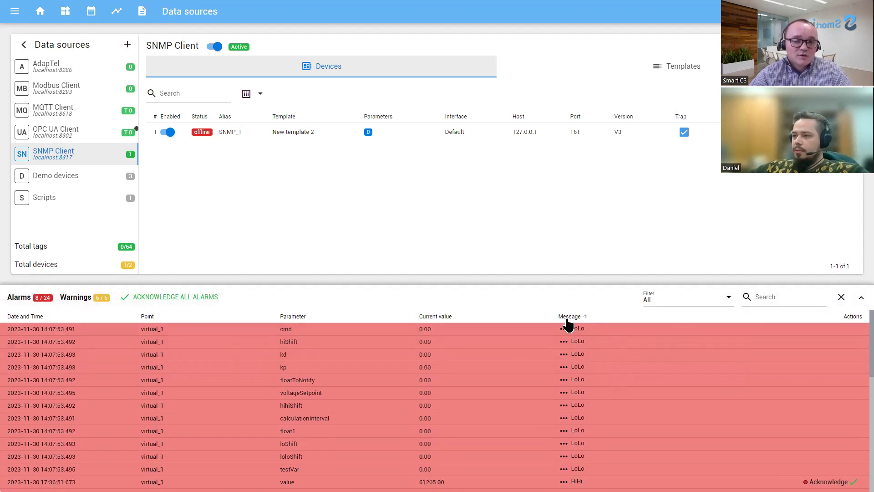
{"action": "scroll", "coordinate": [552, 386], "scroll_direction": "down", "scroll_amount": 3}
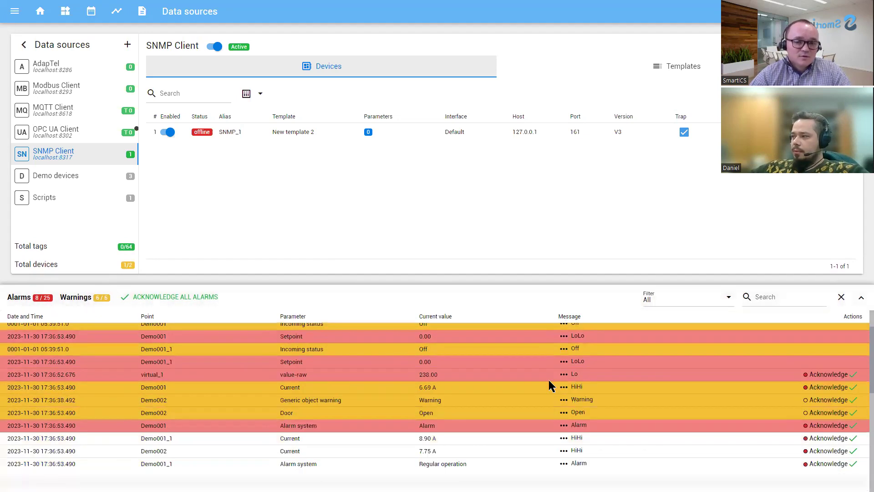
- Filter the alarms and warnings list by Current, and switch the filter to Unacknowledged
{"action": "scroll", "coordinate": [552, 386], "scroll_direction": "down", "scroll_amount": 3}
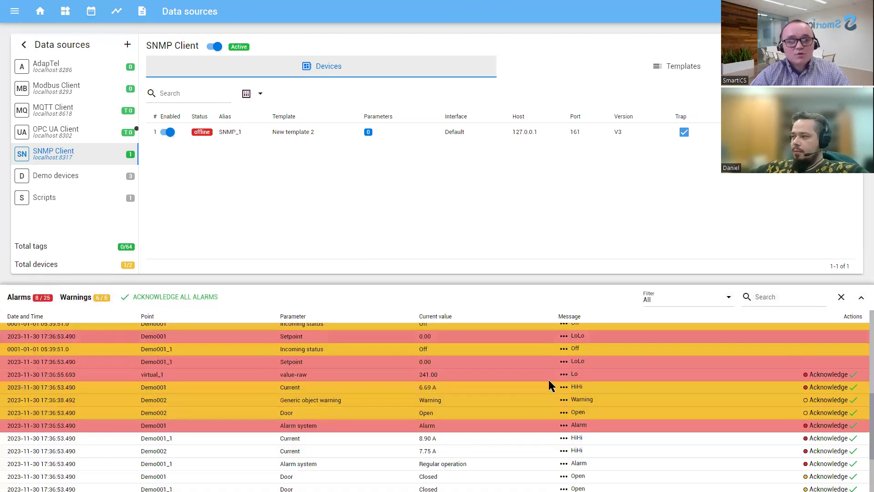
{"action": "left_click", "coordinate": [694, 301]}
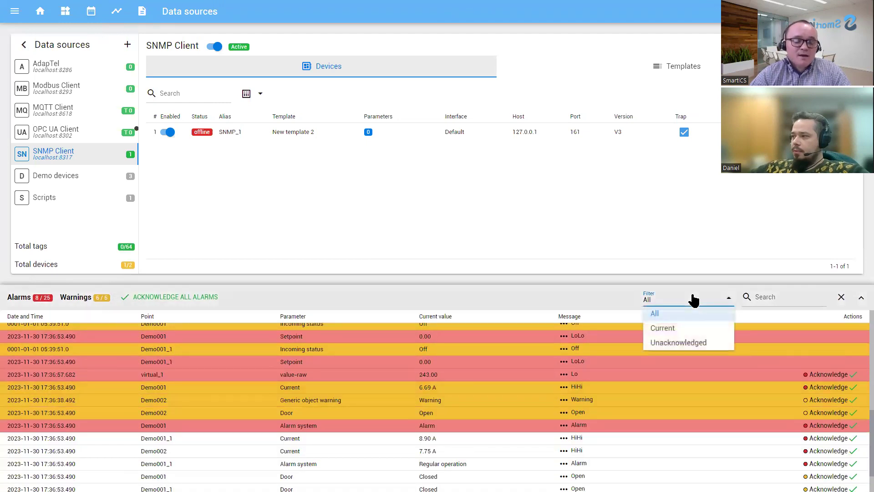
{"action": "left_click", "coordinate": [704, 329]}
{"action": "left_click", "coordinate": [672, 302]}
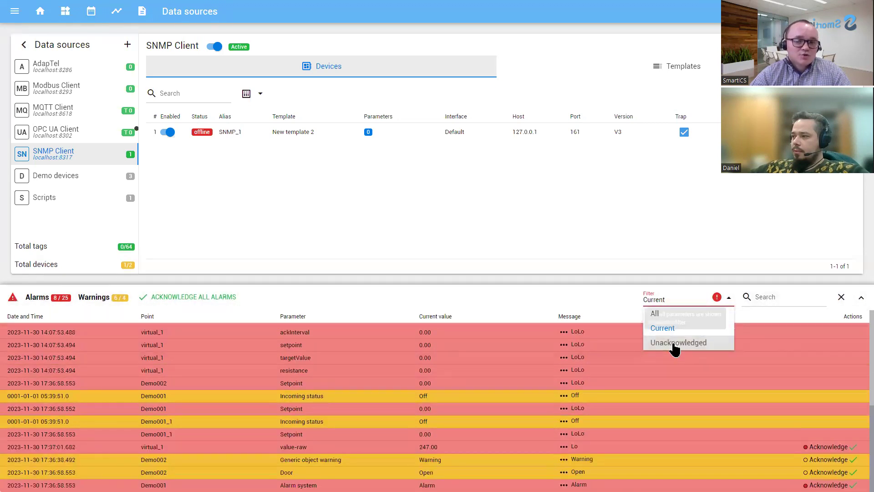
{"action": "left_click", "coordinate": [676, 344]}
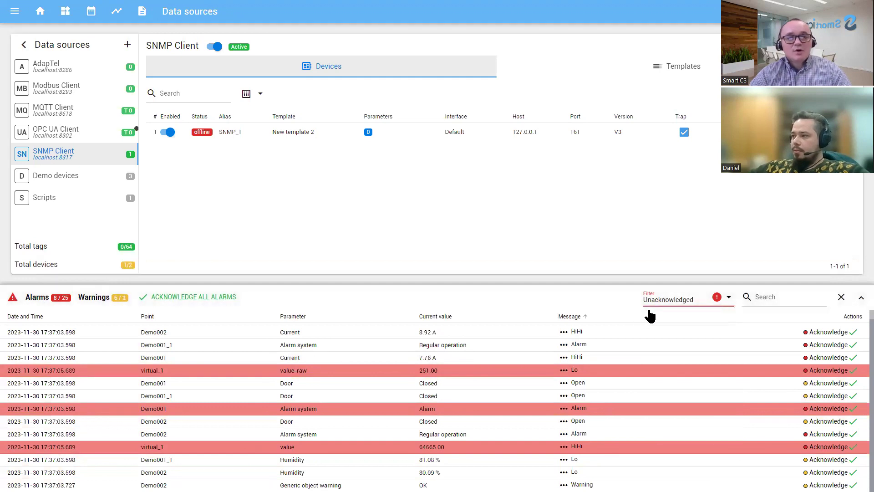
{"action": "left_click", "coordinate": [677, 303]}
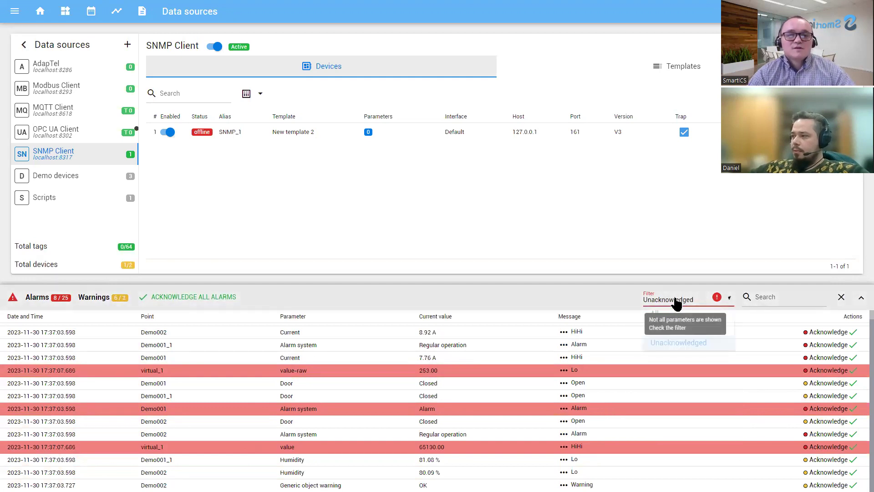
- Search the unacknowledged entries for "Do" and acknowledge the Door entries of the demo devices one by one
{"action": "left_click", "coordinate": [782, 298]}
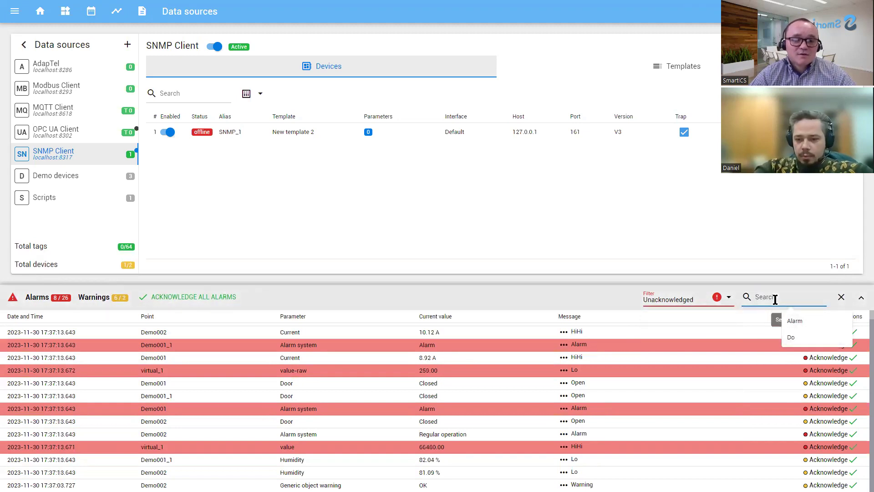
{"action": "type", "text": "Do"}
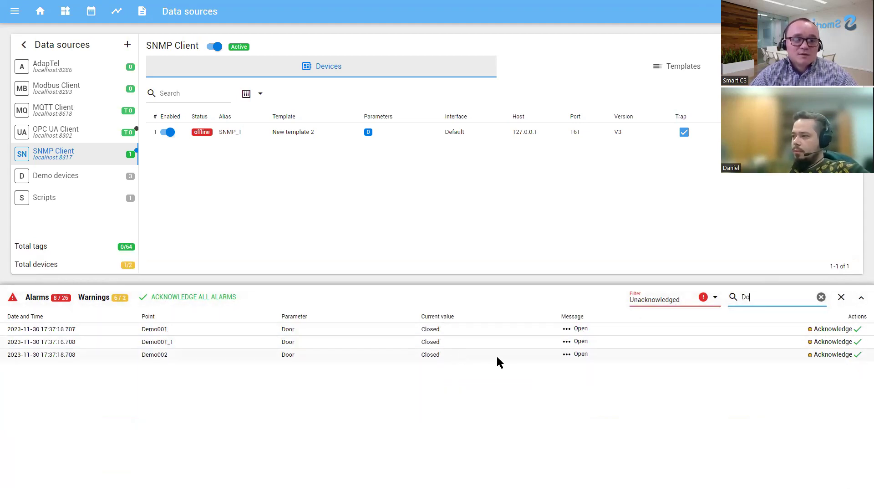
{"action": "mouse_move", "coordinate": [588, 357]}
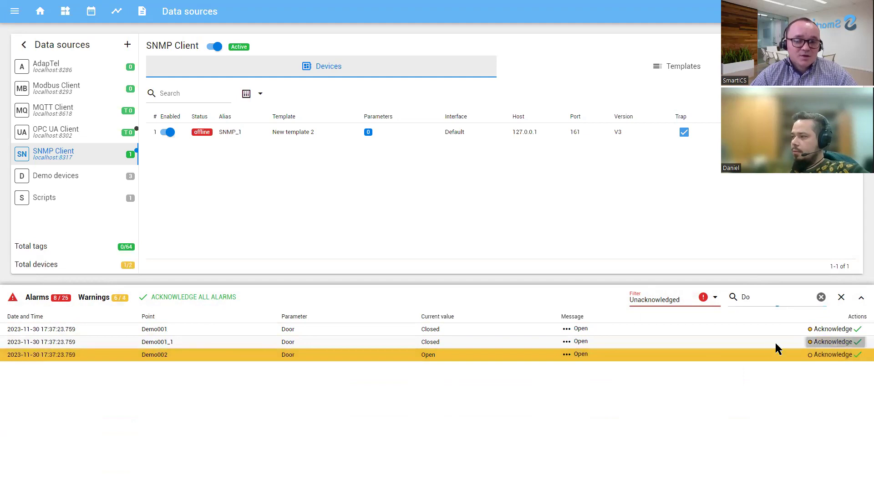
{"action": "left_click", "coordinate": [820, 330]}
{"action": "left_click", "coordinate": [823, 331]}
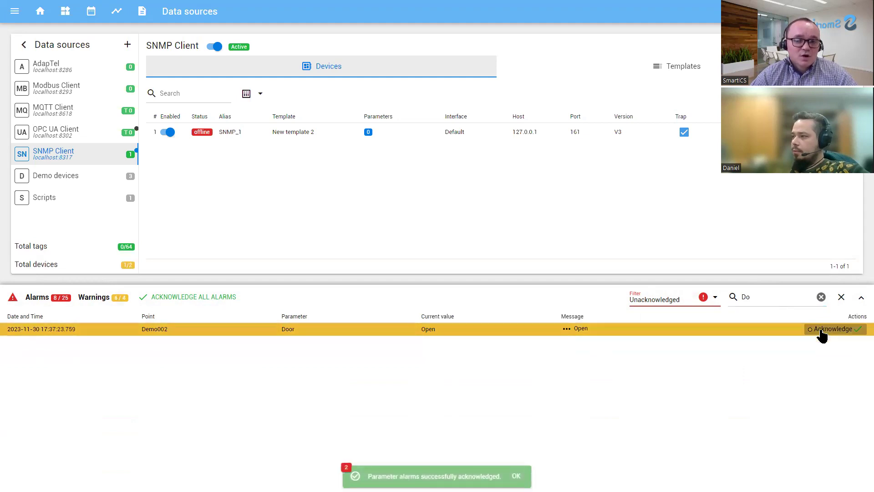
{"action": "left_click", "coordinate": [821, 330]}
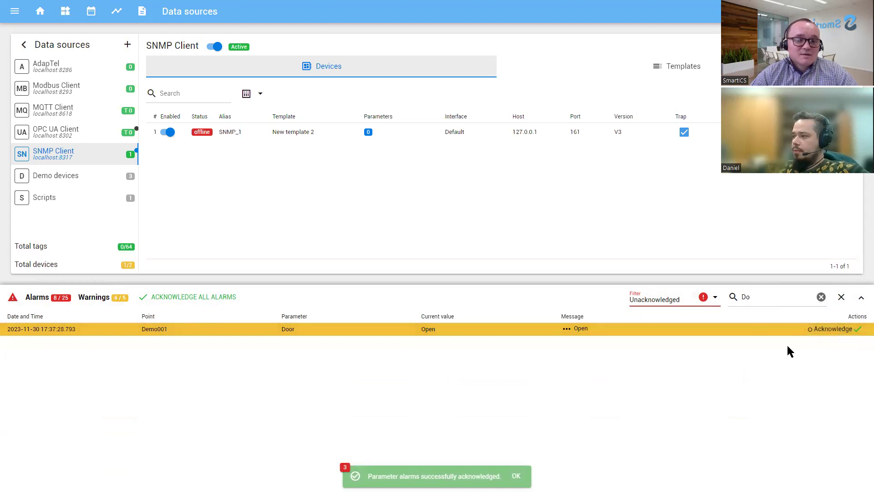
{"action": "left_click", "coordinate": [824, 328]}
- Filter the Door entries by Current, and restore the full list with the All filter and an empty search
{"action": "left_click", "coordinate": [667, 304]}
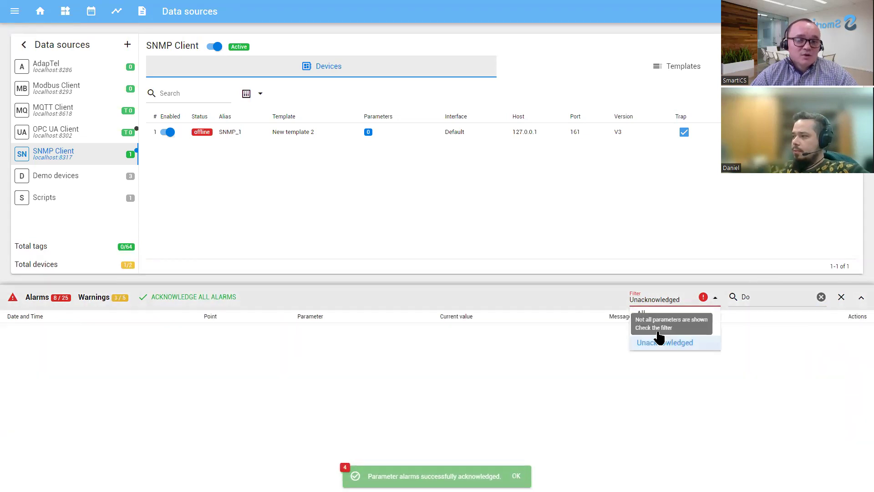
{"action": "left_click", "coordinate": [654, 330]}
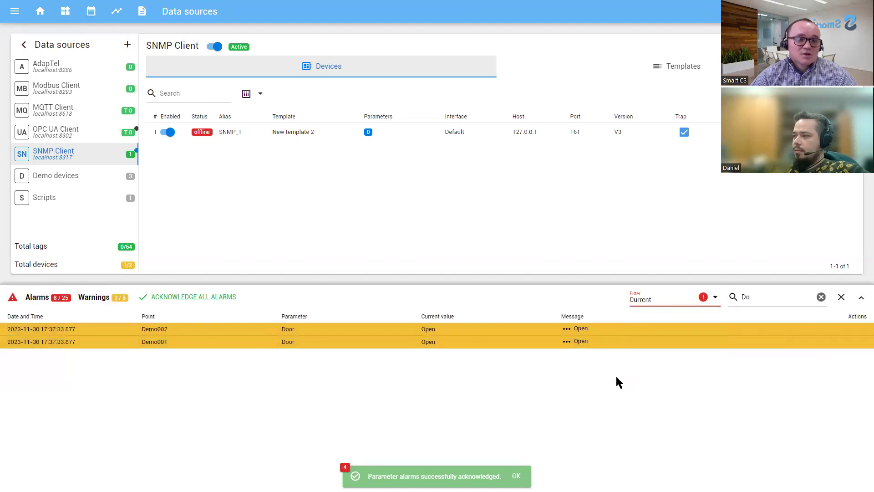
{"action": "left_click", "coordinate": [665, 302]}
{"action": "left_click", "coordinate": [654, 314]}
{"action": "left_click", "coordinate": [821, 298]}
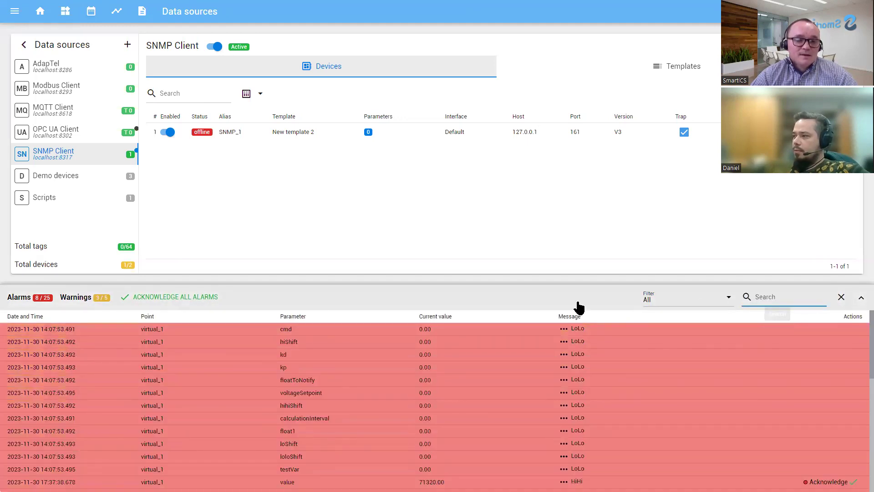
- Acknowledge all alarms at once with confirmation, and check the list and its filter options
{"action": "left_click", "coordinate": [157, 296]}
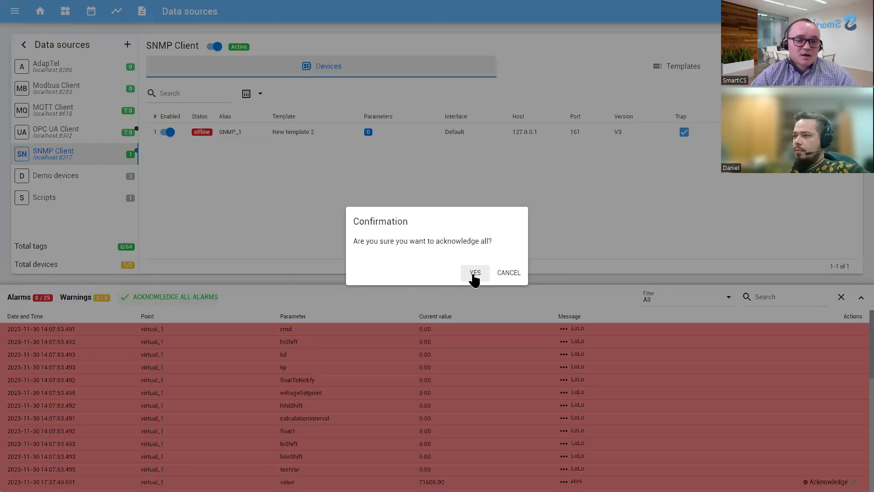
{"action": "scroll", "coordinate": [409, 374], "scroll_direction": "down", "scroll_amount": 1}
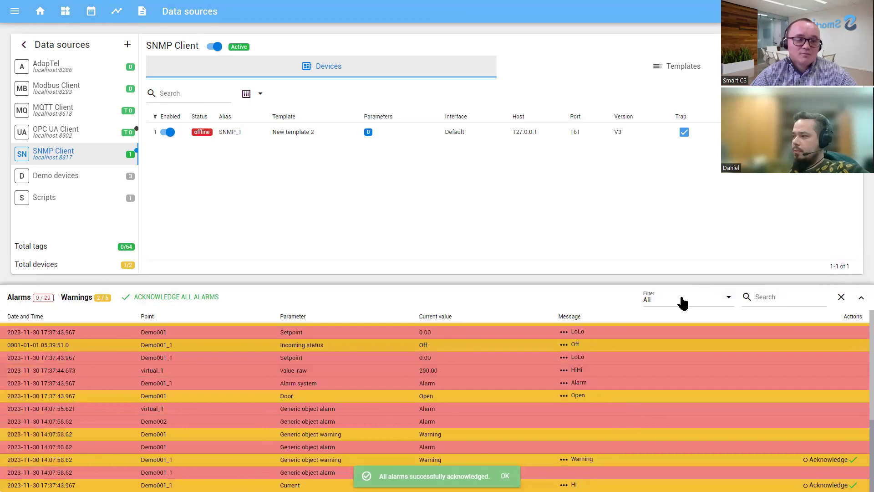
{"action": "left_click", "coordinate": [683, 303]}
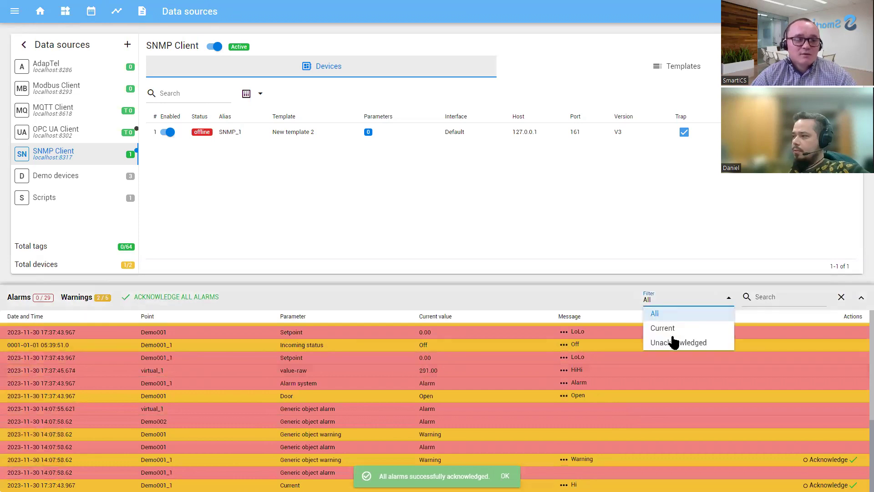
- Collapse and hide the alarms and warnings list, and bring it back in its expanded form
{"action": "left_click", "coordinate": [595, 290]}
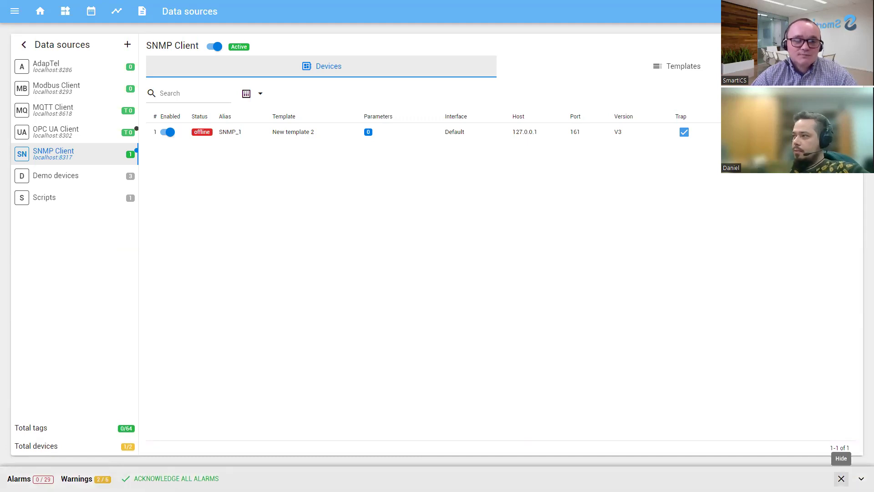
{"action": "left_click", "coordinate": [842, 478]}
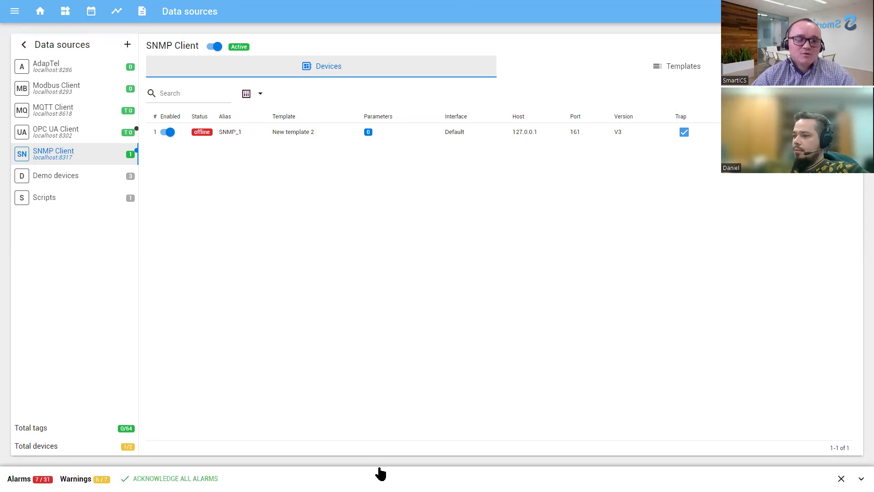
{"action": "left_click", "coordinate": [382, 480]}
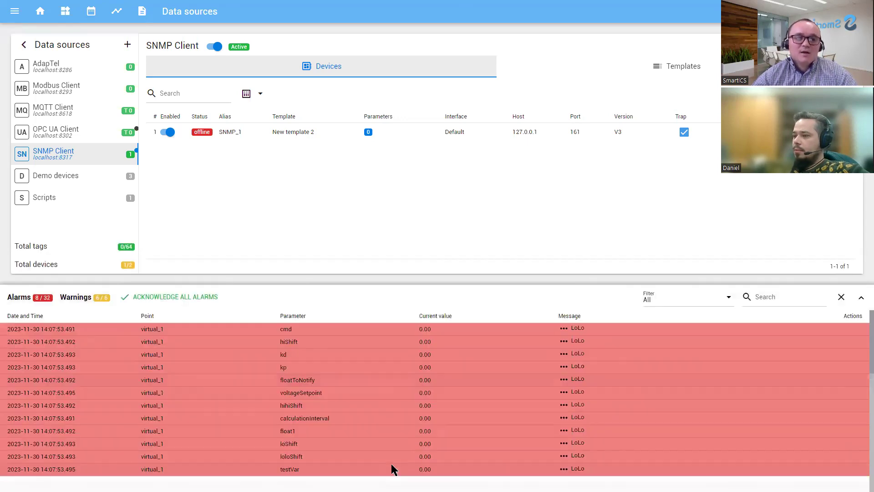
{"action": "left_click", "coordinate": [841, 296]}
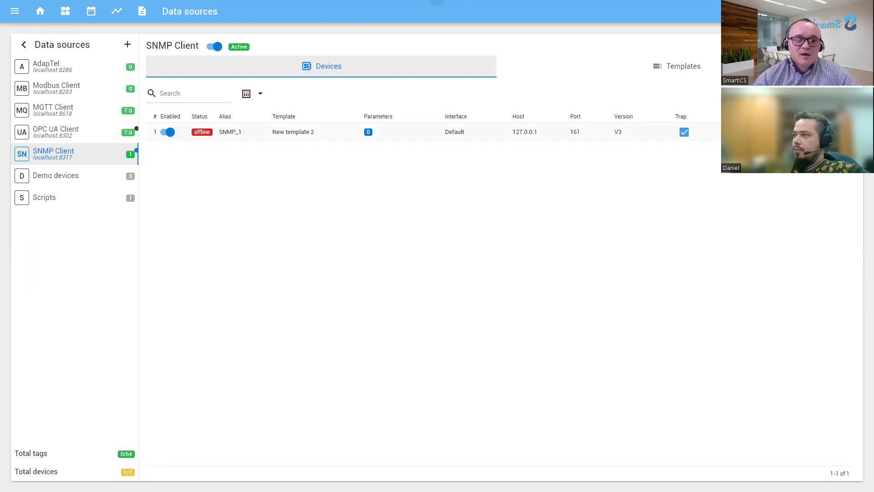
{"action": "left_click", "coordinate": [798, 11]}
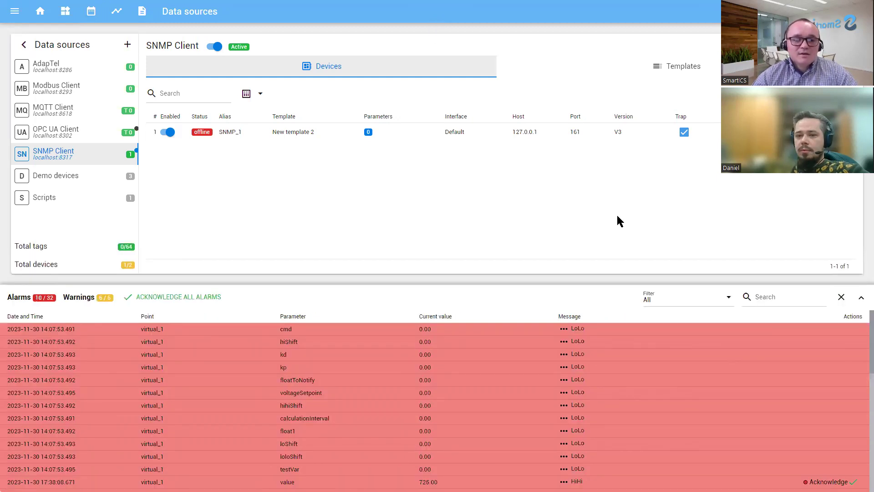